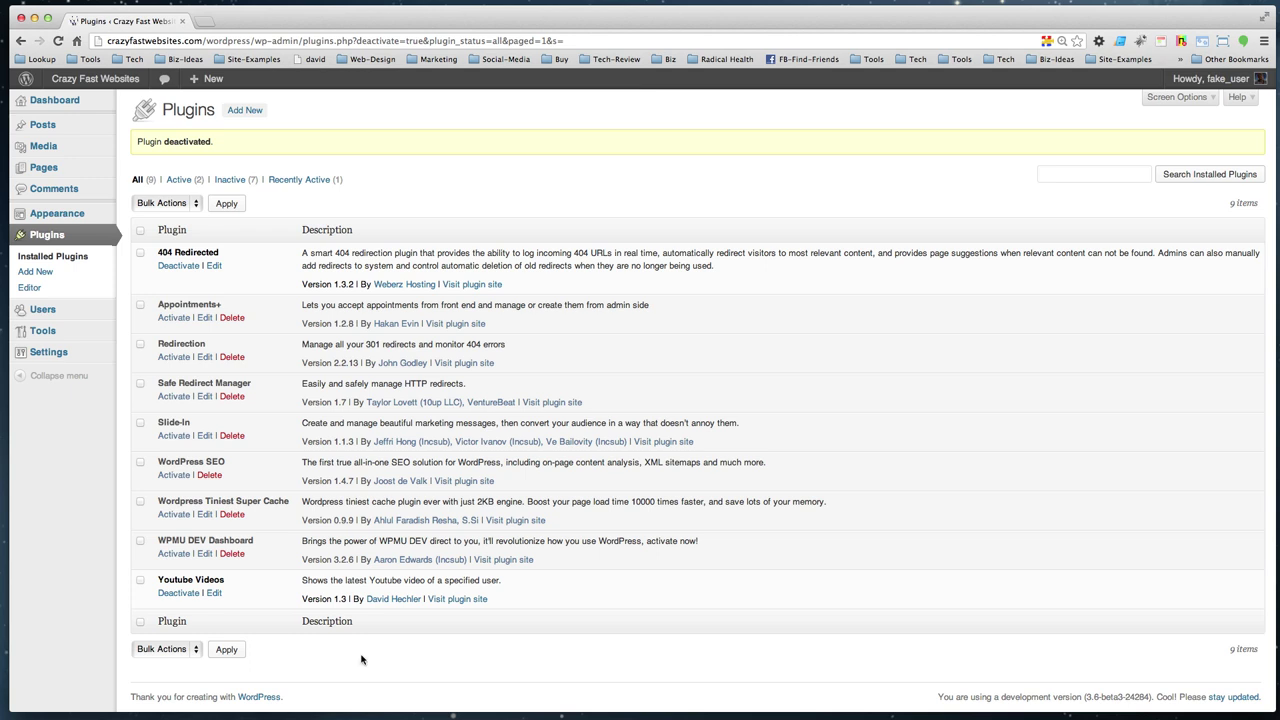
Type davidfavor.com/bb into the address bar, then return to the plugins list.
click(338, 41)
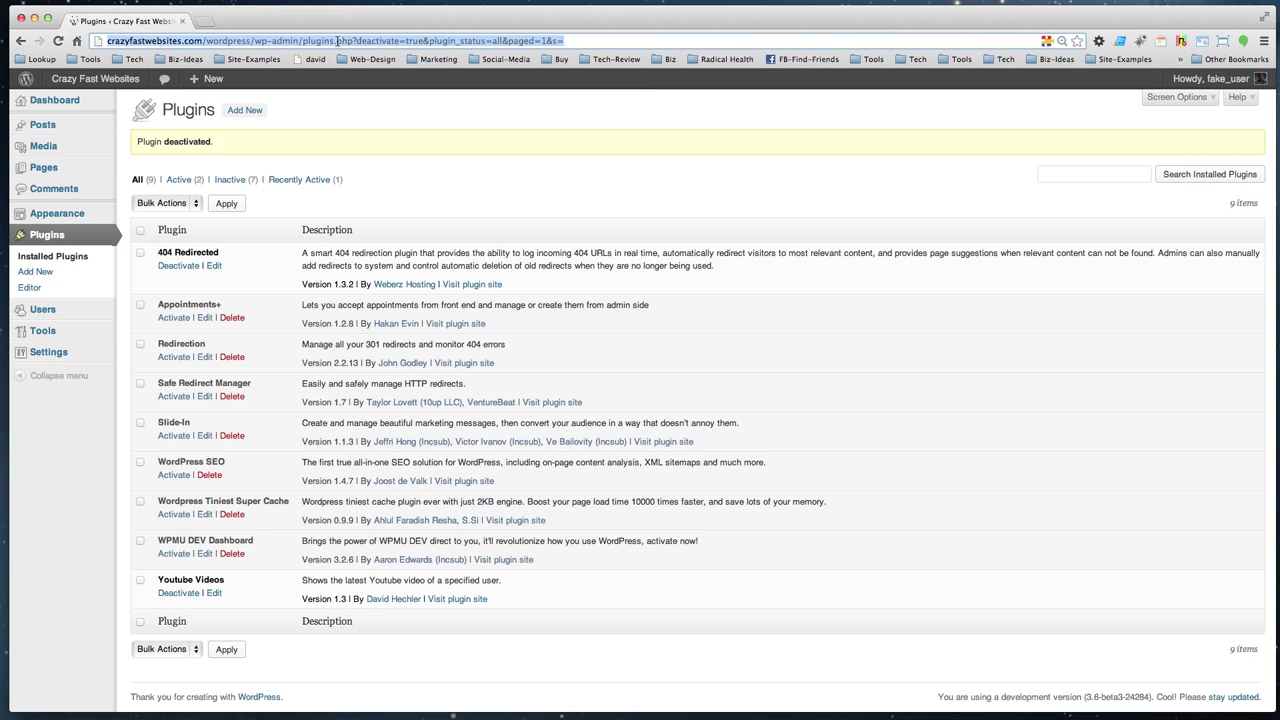
text(davidfavor.com)
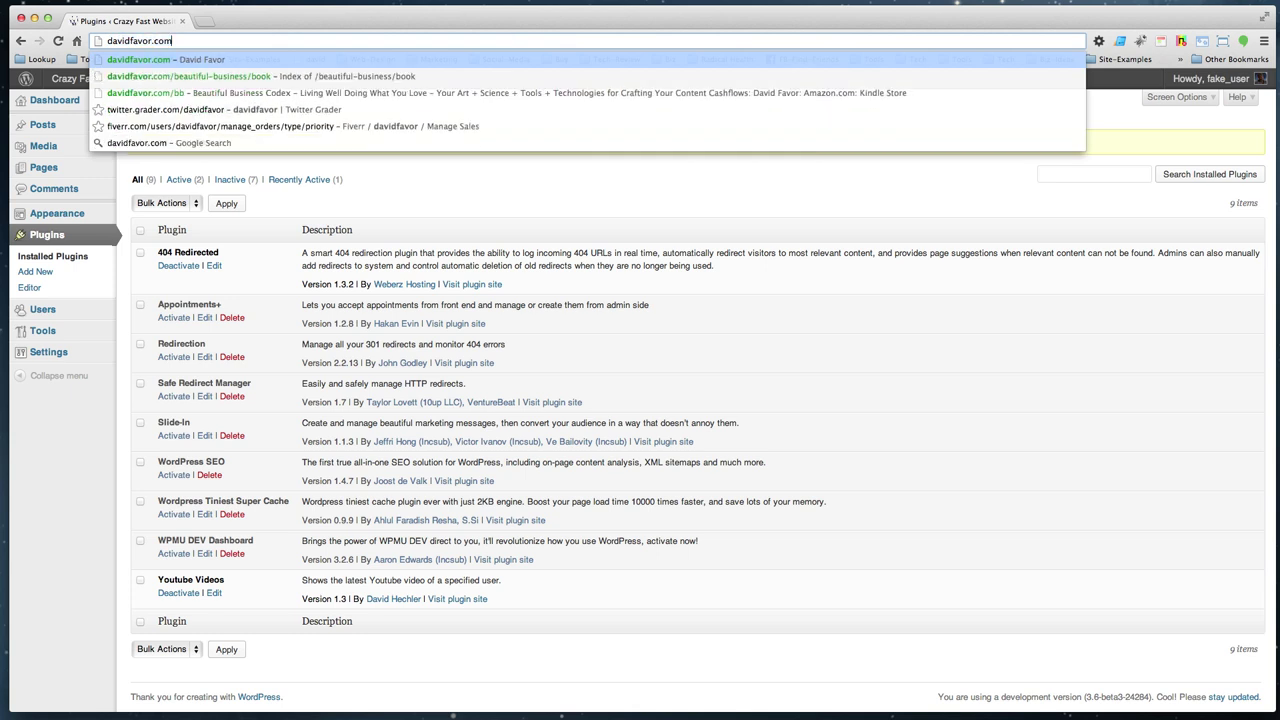
text(/bb)
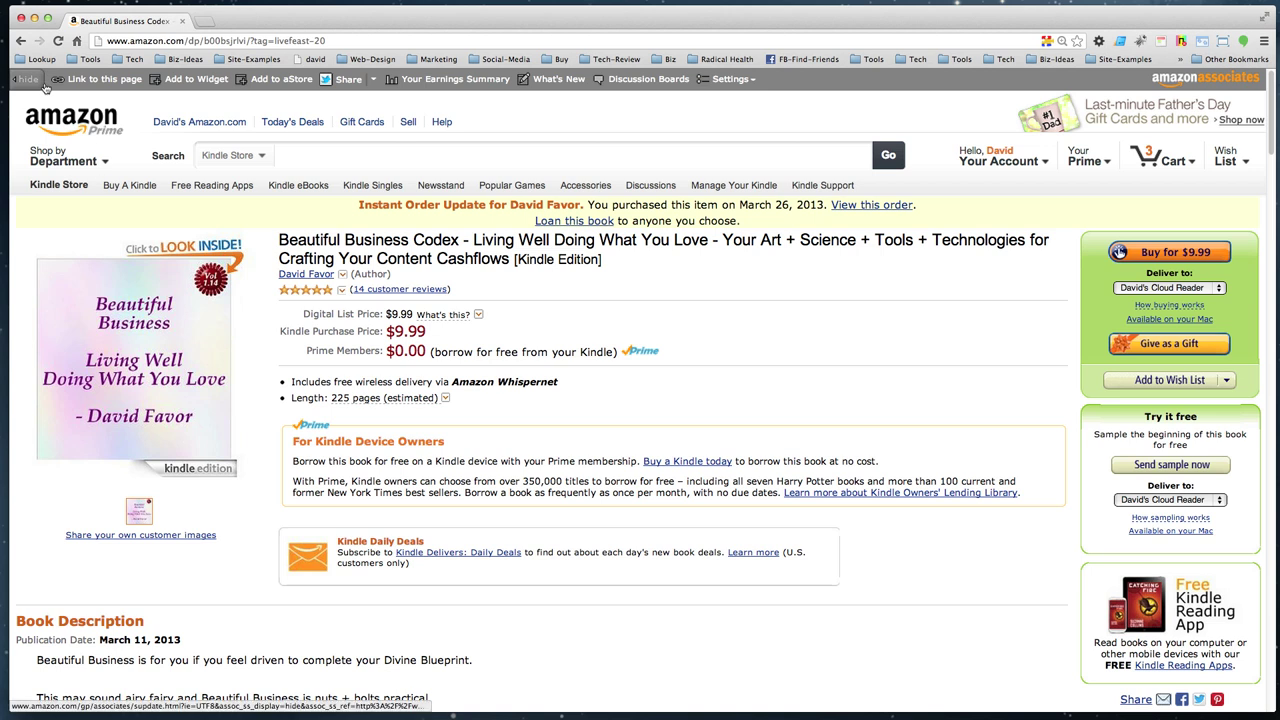
click(20, 41)
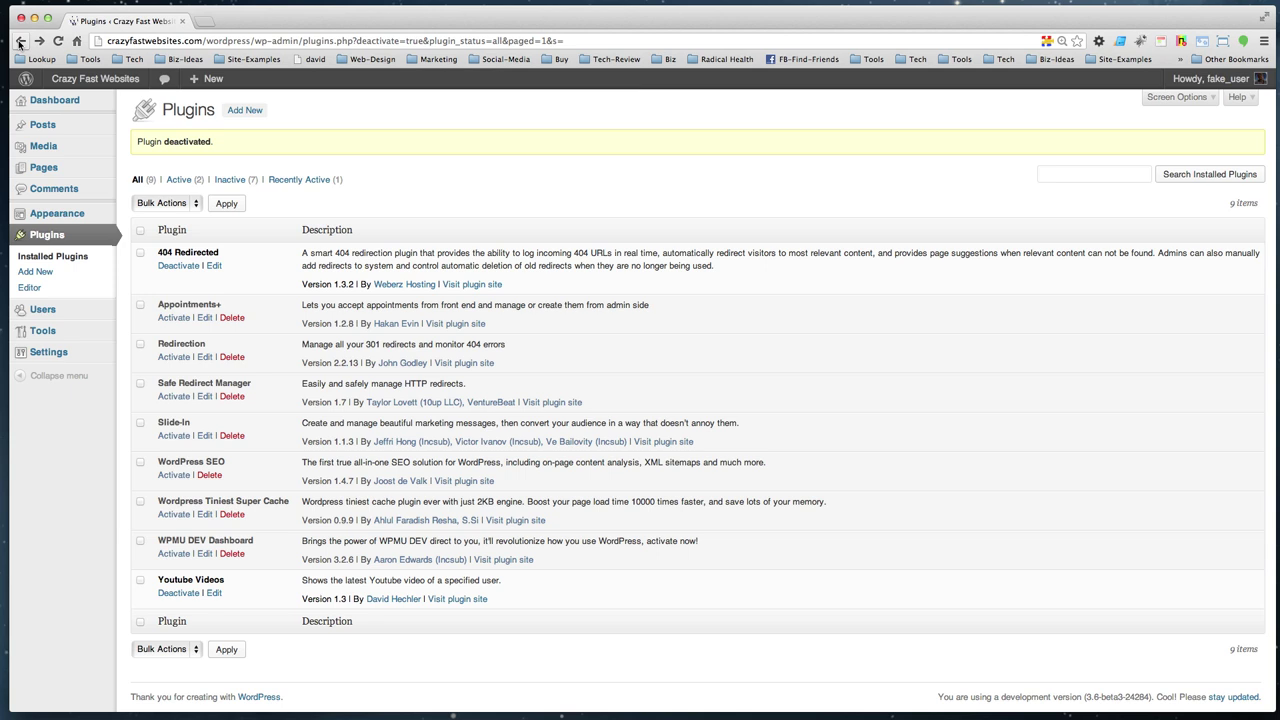
Load the davidfavor.com/screenflow page.
click(148, 44)
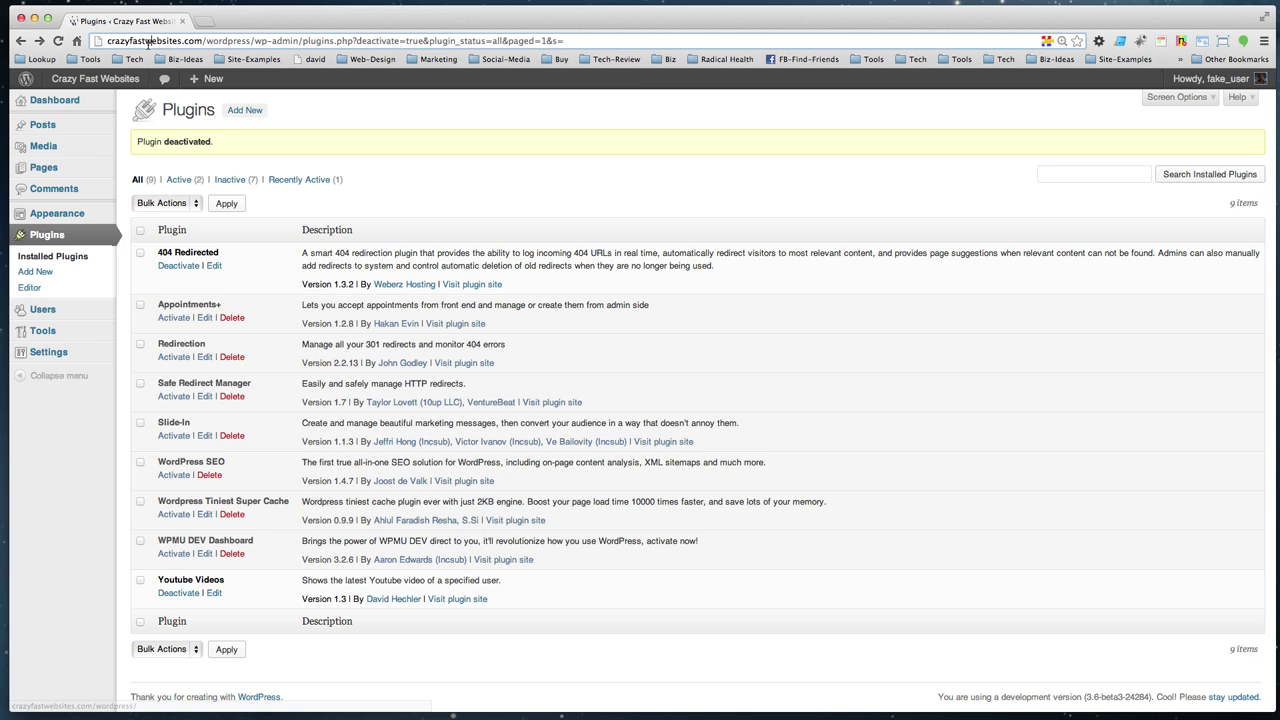
text(davidfavor.om)
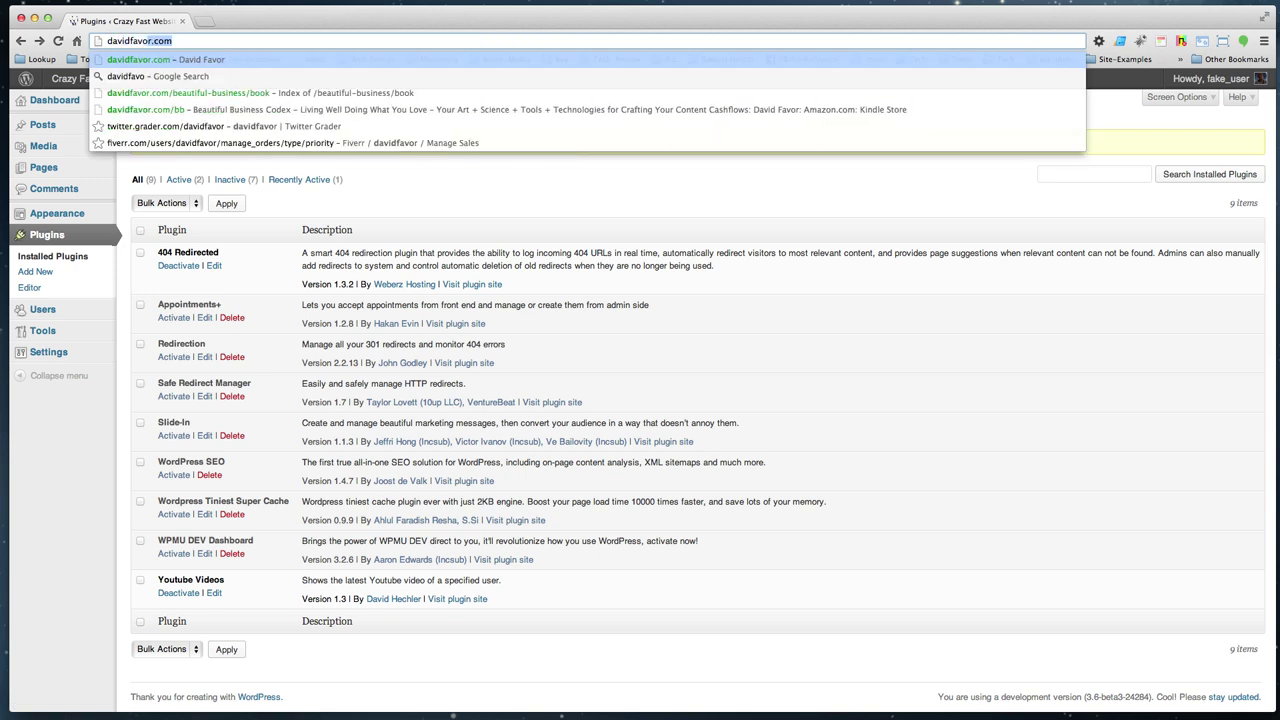
key(BackSpace)
key(BackSpace)
text(com/scr)
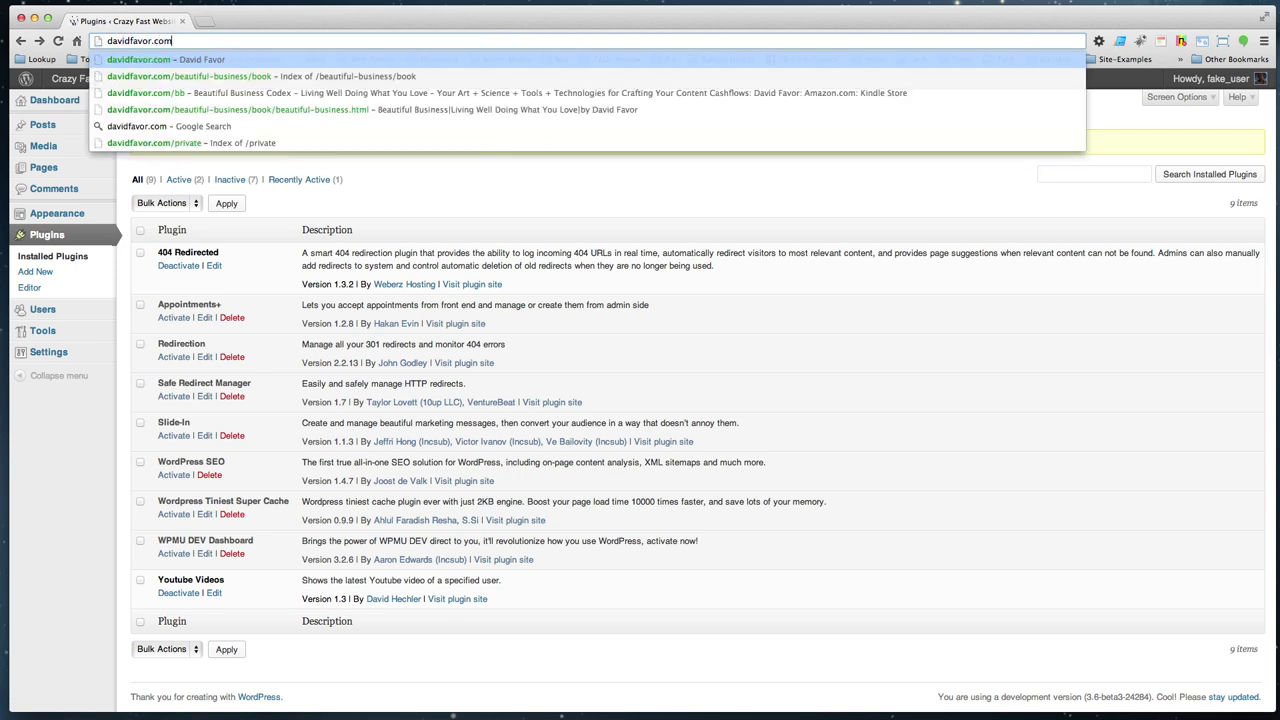
text(eenflow)
key(Return)
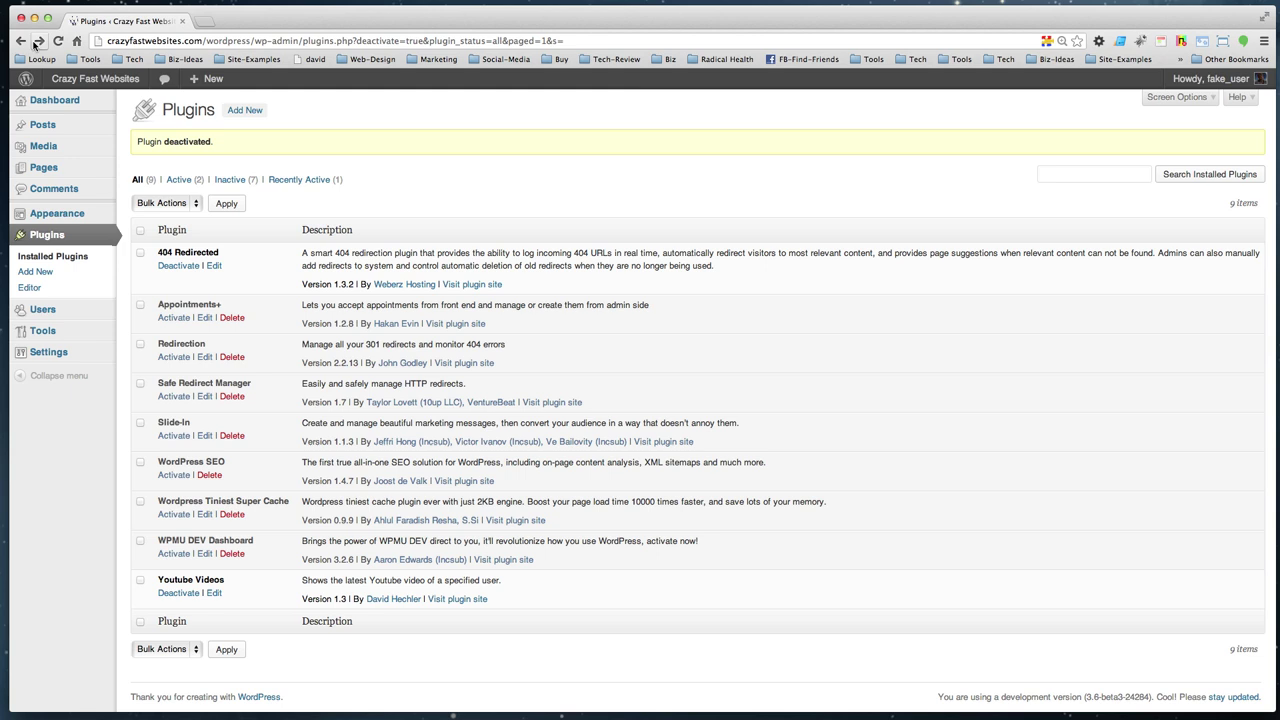
Enter davidfavor.com/bb in the address bar again.
click(119, 38)
click(119, 38)
text(davidfa)
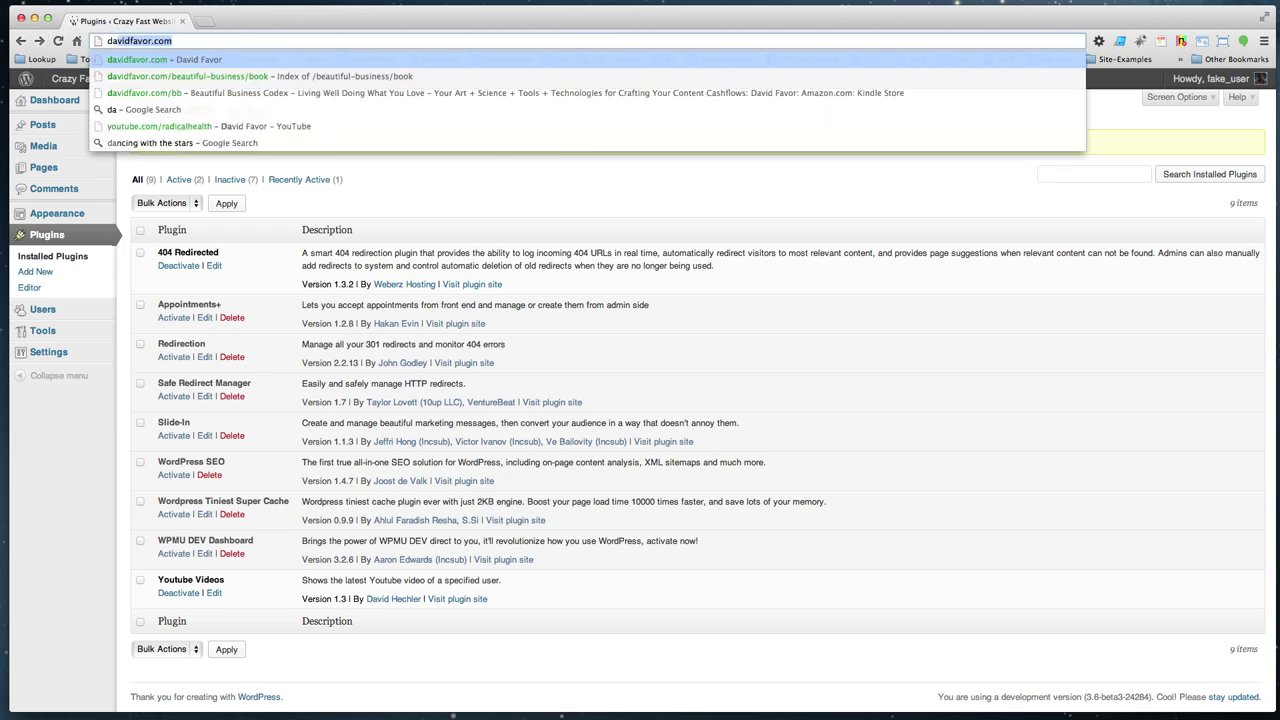
text(vor.com/bb)
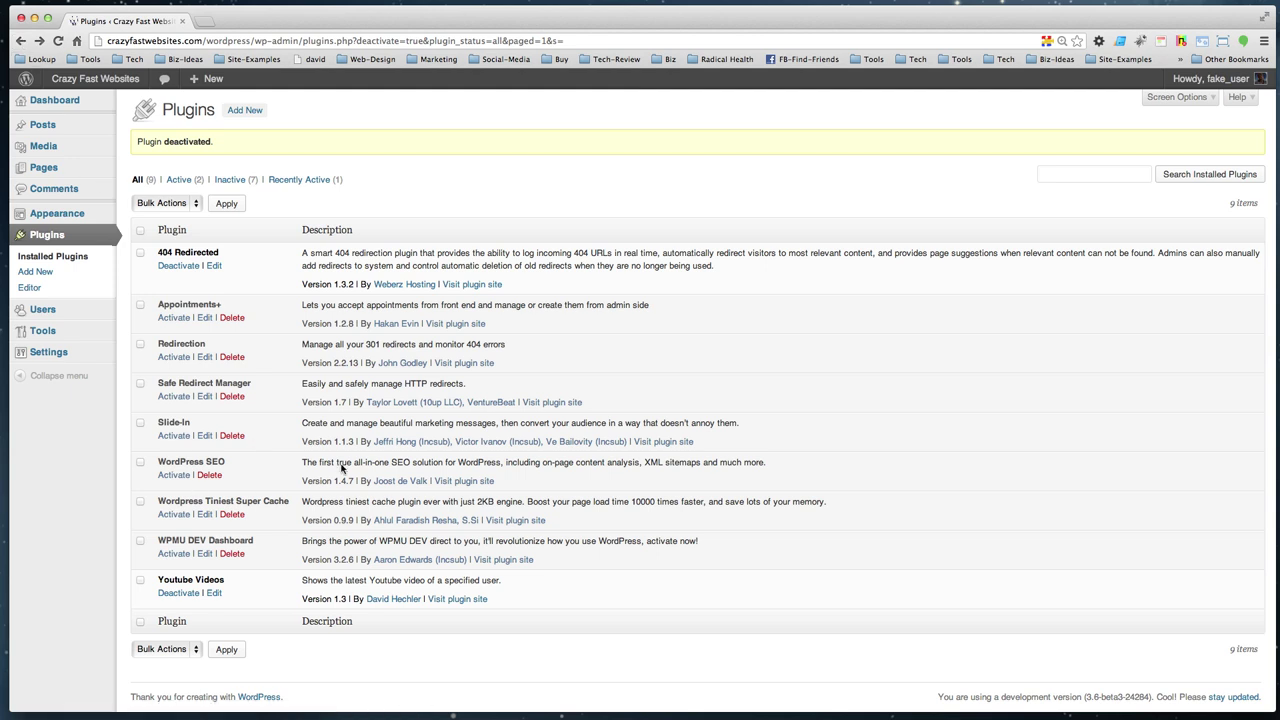
Activate WordPress SEO and open its SEO > Edit files page showing .htaccess.
click(180, 482)
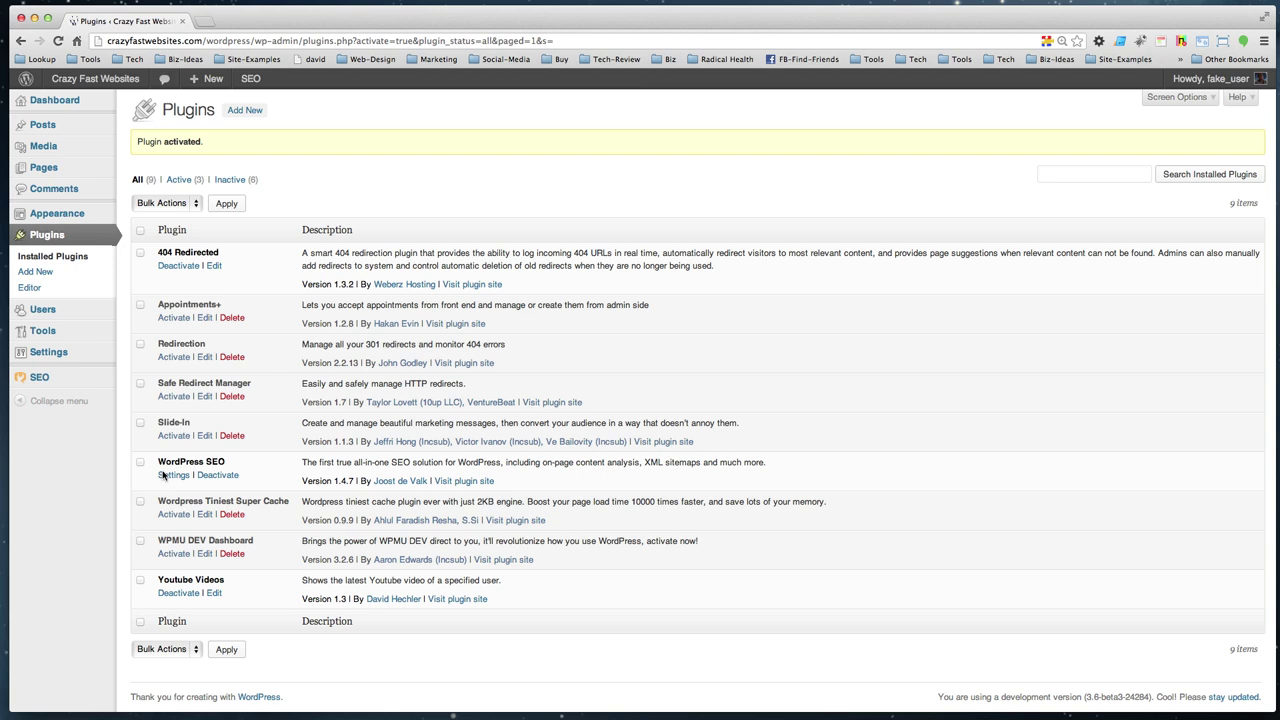
mouse_move(45, 378)
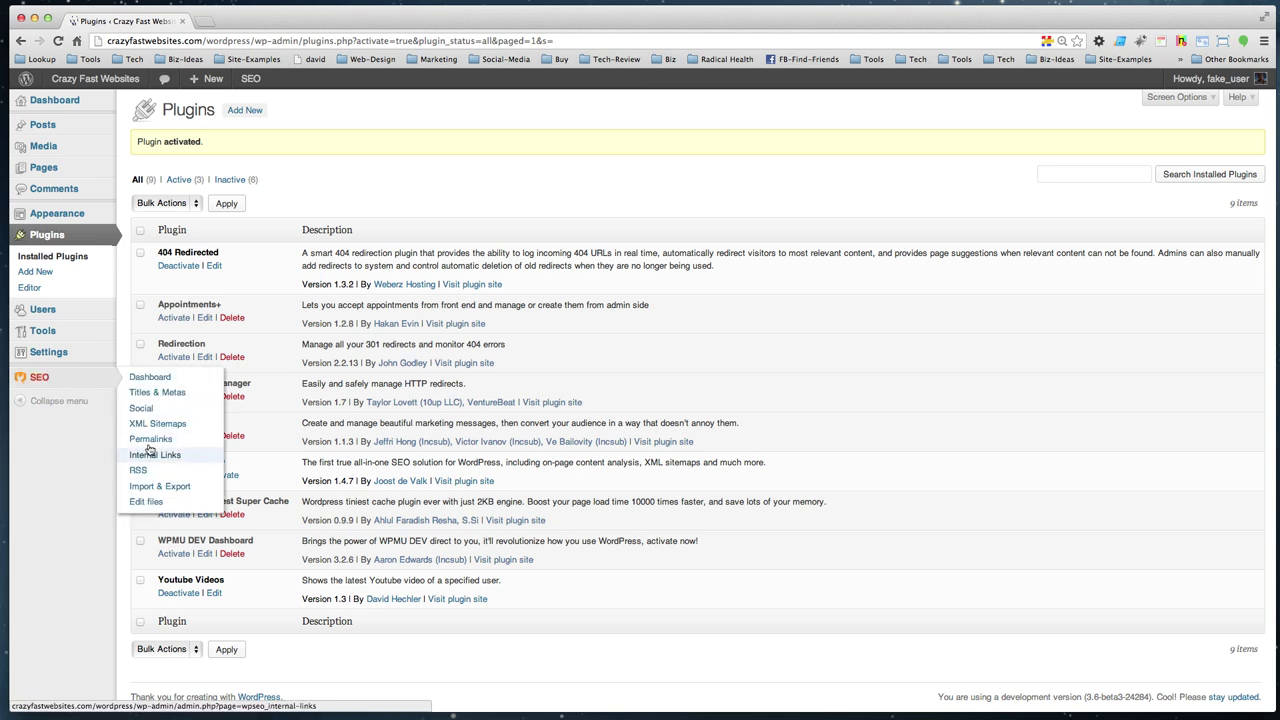
click(146, 502)
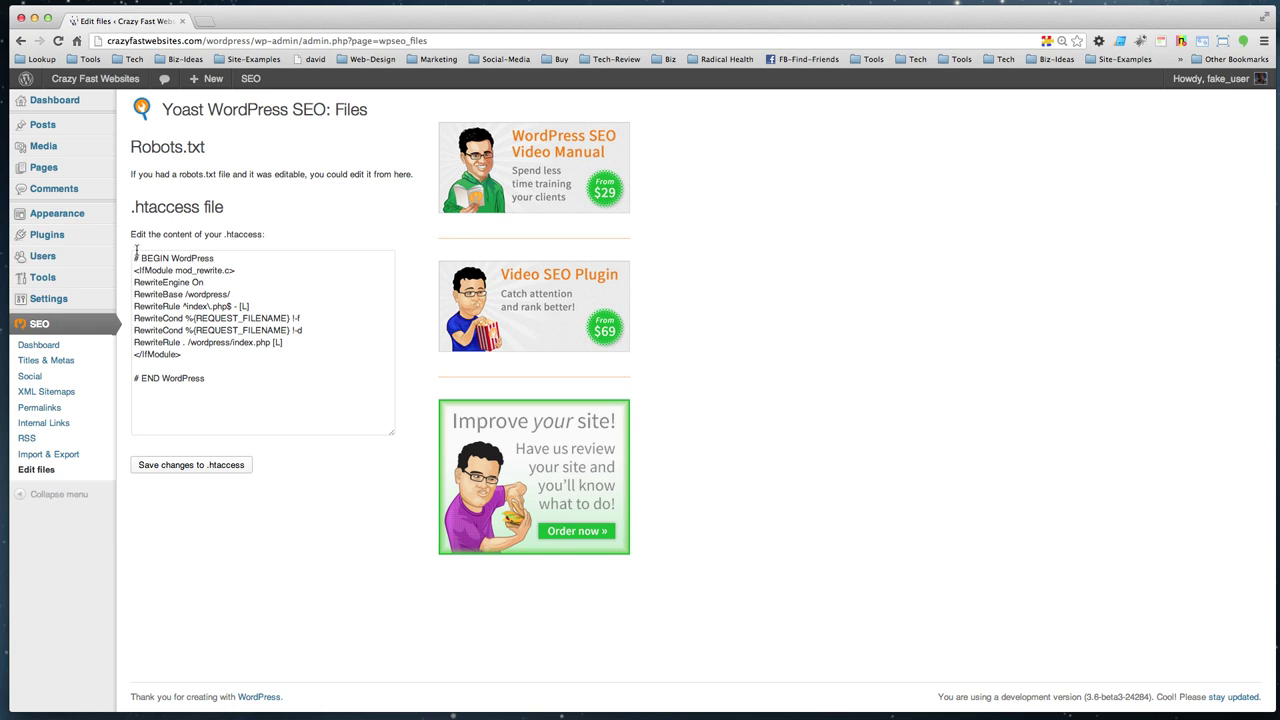
Add '# BEGIN Manual Redirects' and '# END Manual Redirects' lines above the WordPress rules.
click(134, 257)
key(Return)
key(Return)
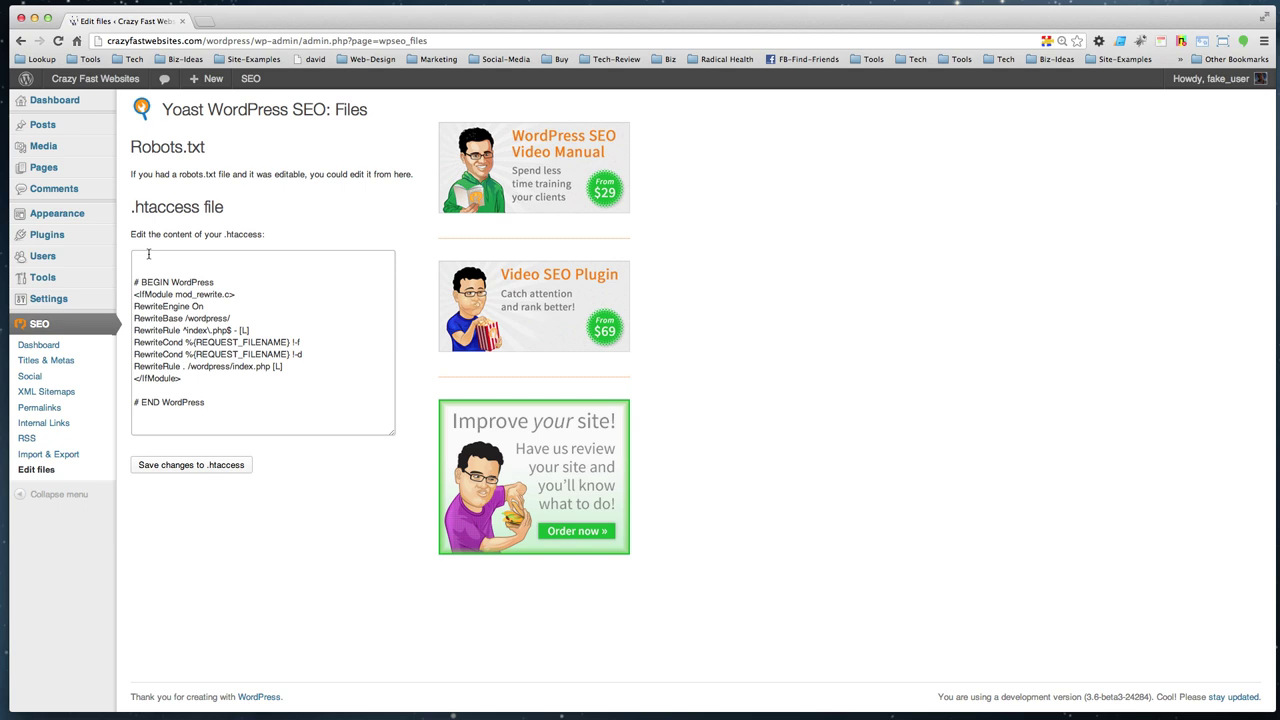
text(# BEGIN Manual Redirects)
key(Return)
key(Return)
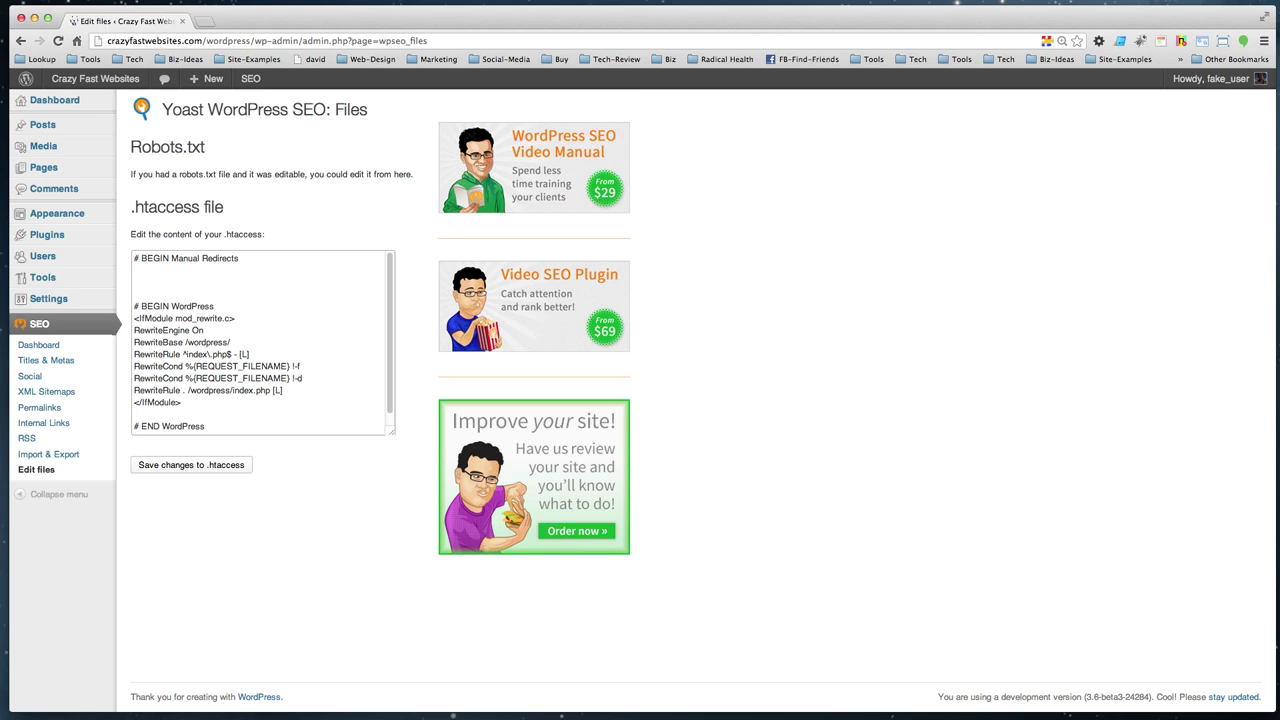
text(#ENV)
key(BackSpace)
key(BackSpace)
text(D G)
key(BackSpace)
key(BackSpace)
Type /test33 between the markers, deleting a wrongly pasted sentence after it.
key(BackSpace)
key(BackSpace)
key(BackSpace)
text(END Manual Redirects)
click(157, 270)
text(/rwar)
key(BackSpace)
key(BackSpace)
key(BackSpace)
key(BackSpace)
text(rwa)
key(BackSpace)
key(BackSpace)
key(BackSpace)
key(BackSpace)
text(/tw)
key(BackSpace)
text(est33)
text(If your a time or cash strapped Bride-To-Be, this book's for you!)
key(BackSpace)
key(BackSpace)
key(BackSpace)
key(BackSpace)
key(BackSpace)
key(BackSpace)
key(BackSpace)
key(BackSpace)
key(BackSpace)
key(BackSpace)
key(BackSpace)
key(BackSpace)
key(BackSpace)
key(BackSpace)
key(BackSpace)
key(BackSpace)
key(BackSpace)
key(BackSpace)
key(BackSpace)
key(BackSpace)
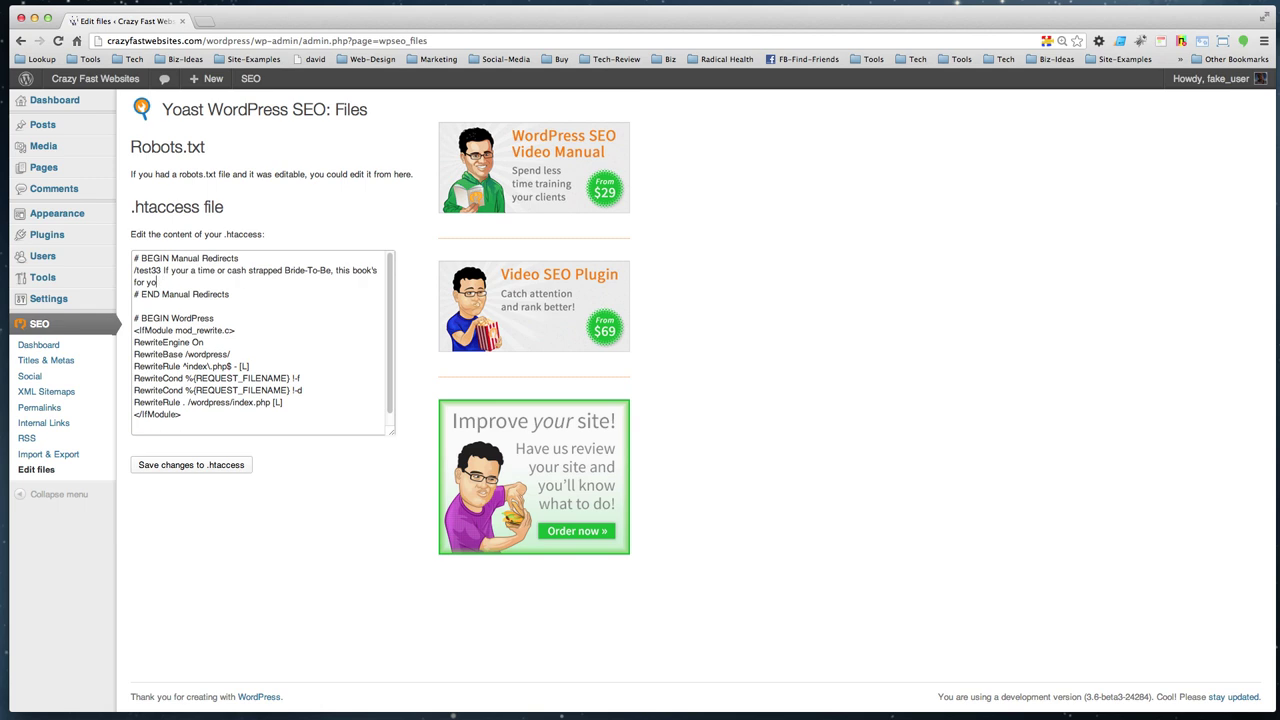
key(BackSpace)
key(BackSpace)
key(BackSpace)
key(BackSpace)
key(BackSpace)
key(BackSpace)
key(BackSpace)
key(BackSpace)
key(BackSpace)
key(BackSpace)
key(BackSpace)
key(BackSpace)
key(BackSpace)
key(BackSpace)
key(BackSpace)
key(BackSpace)
key(BackSpace)
key(BackSpace)
key(BackSpace)
key(BackSpace)
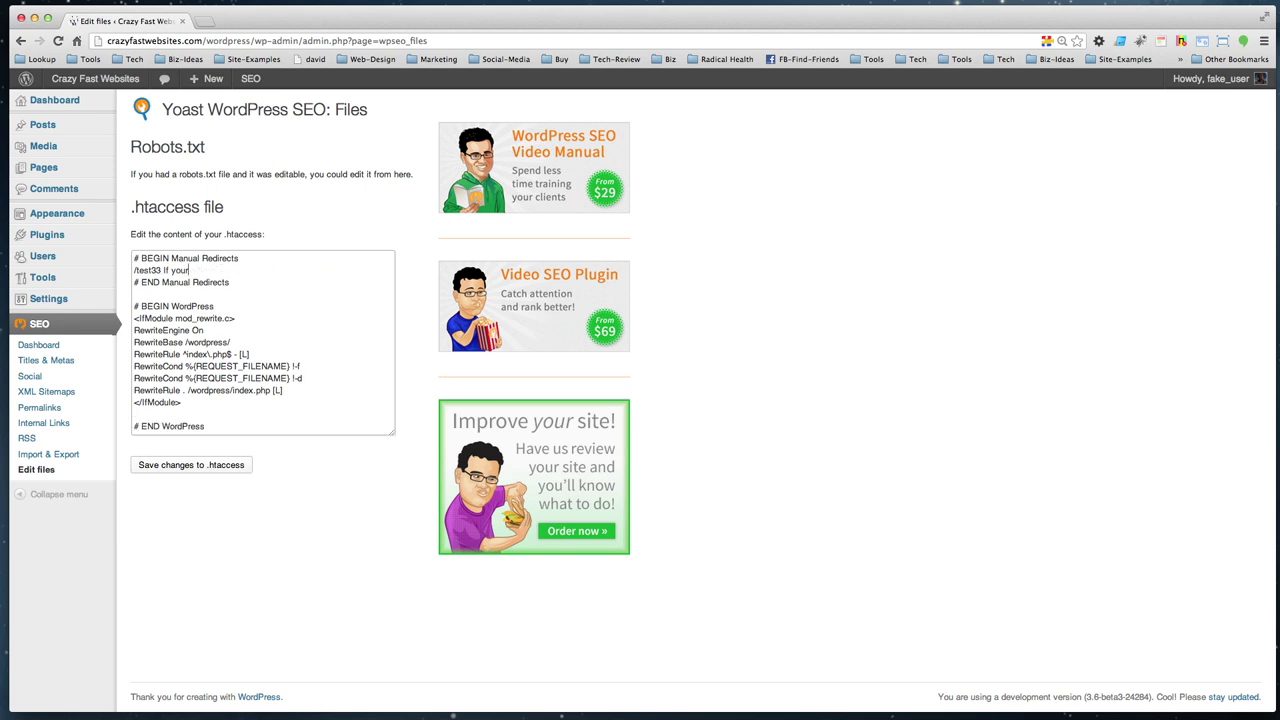
key(BackSpace)
key(super+n)
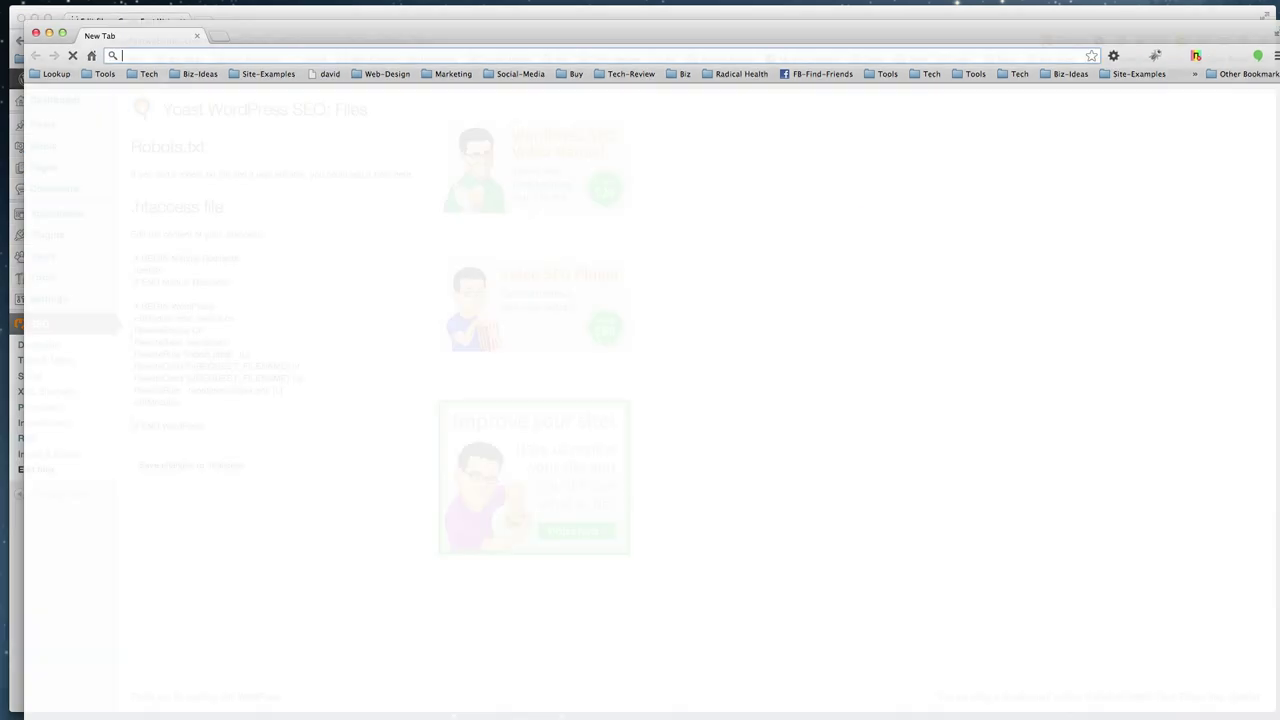
double_click(331, 31)
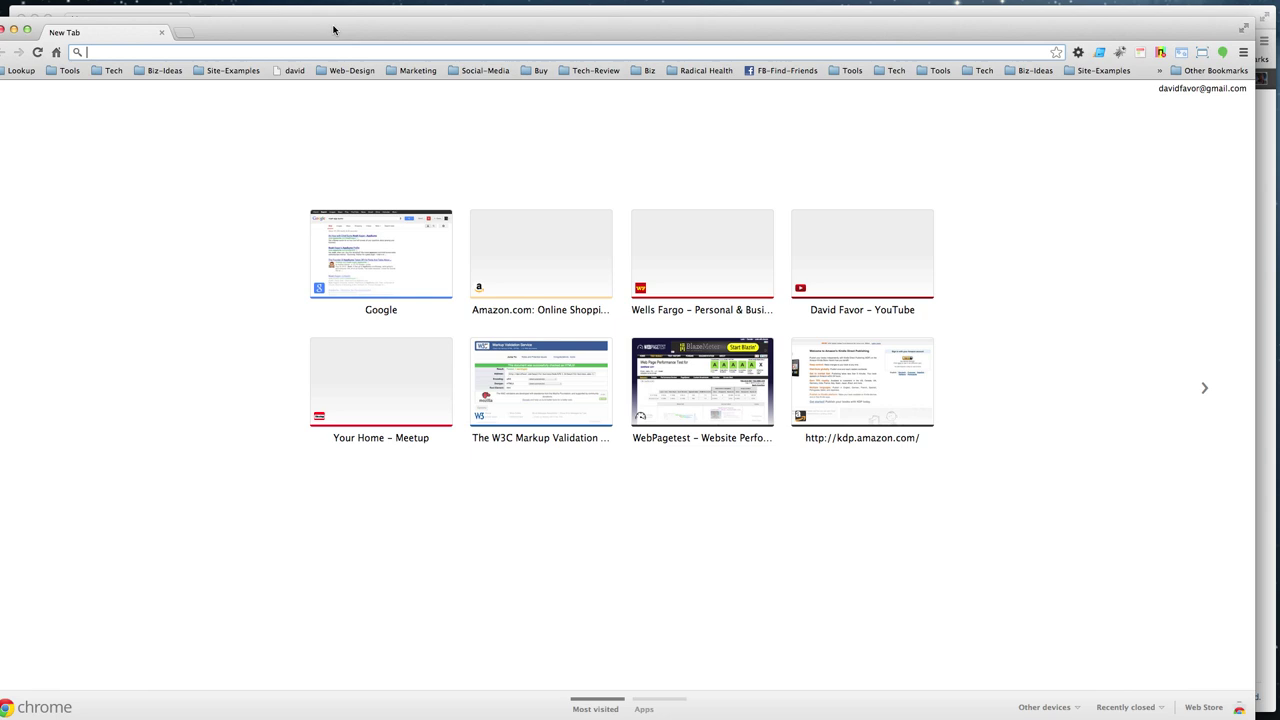
click(346, 35)
text(davidfavor.com)
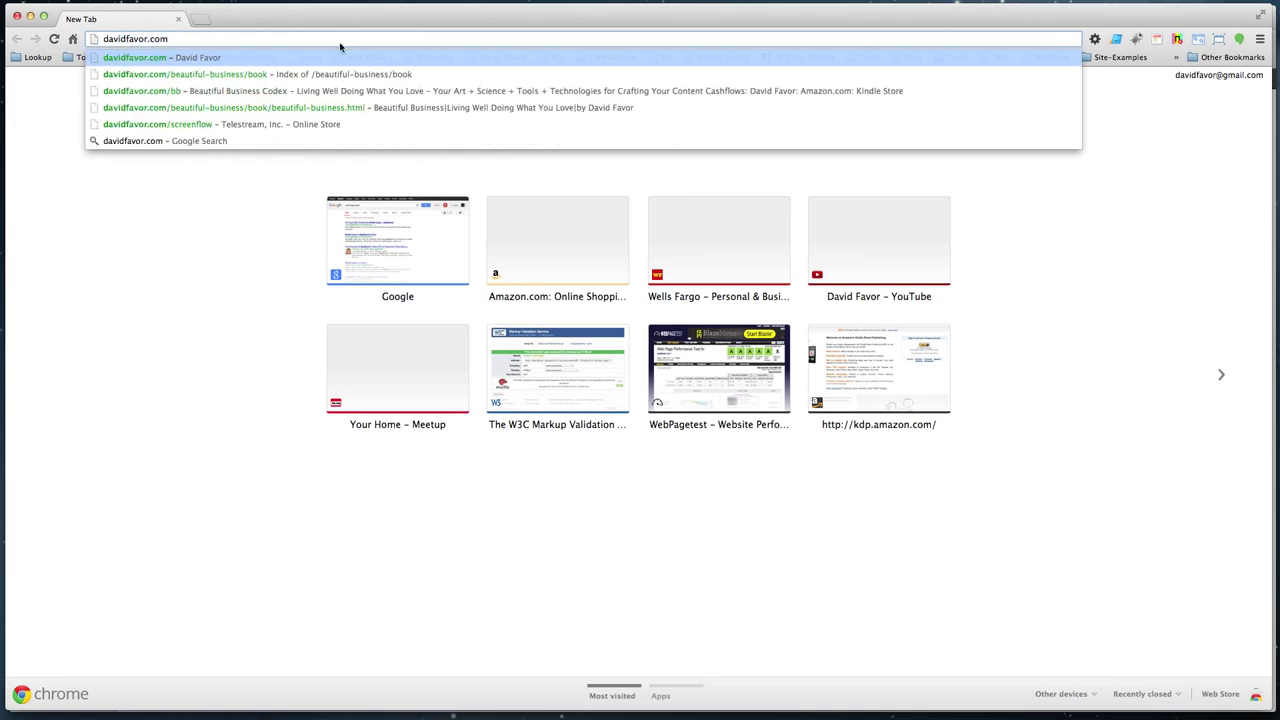
click(322, 91)
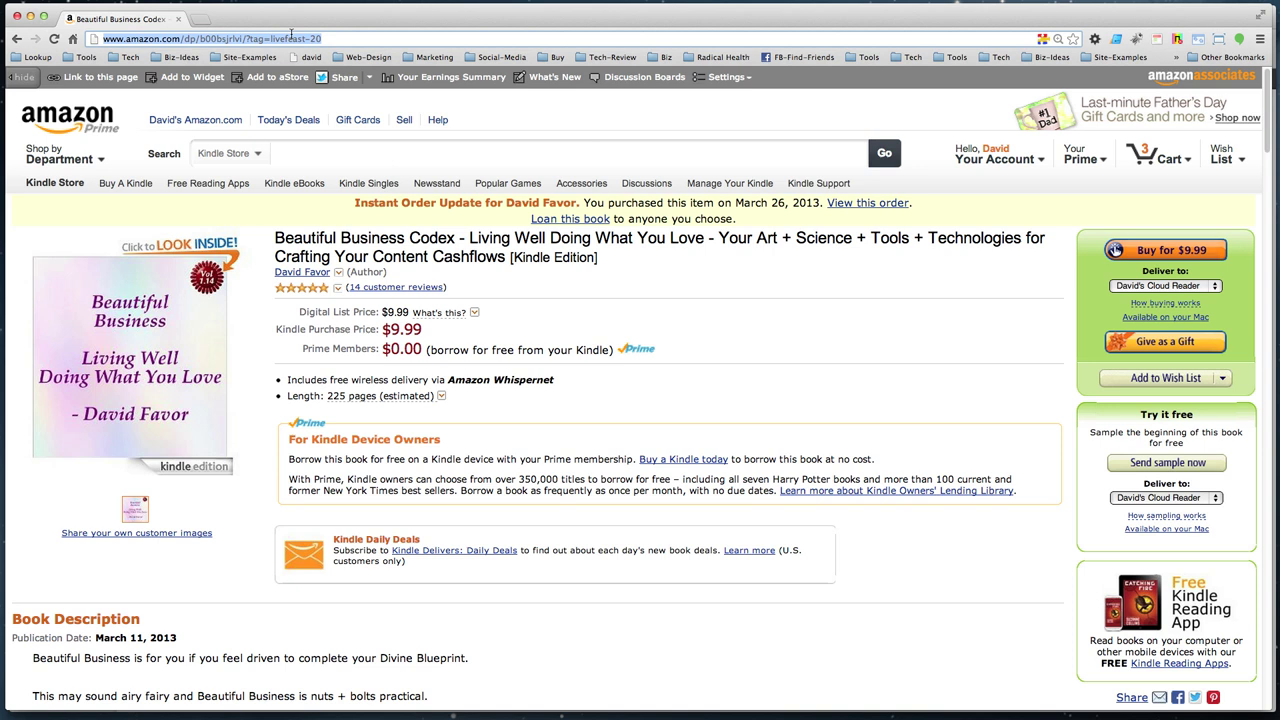
Paste the Amazon affiliate link after /test33, retype its leading slash, and save .htaccess.
click(16, 16)
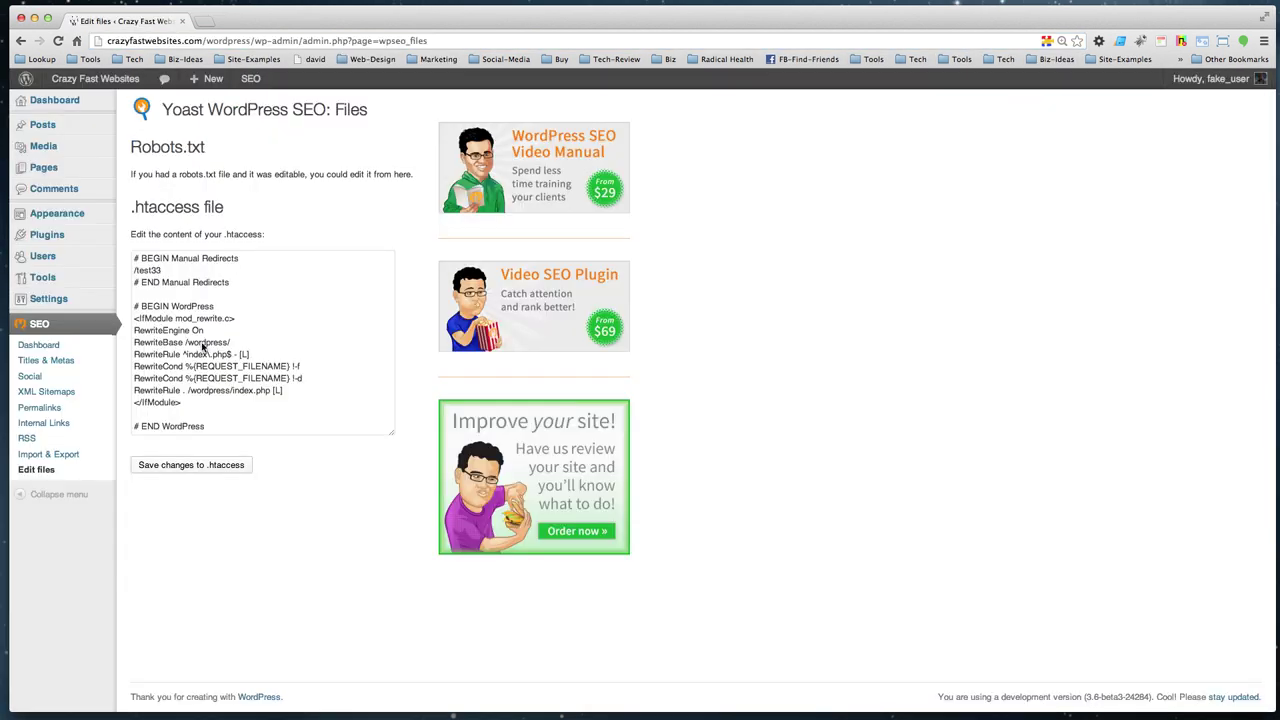
text(http://www.amazon.com/dp/b00bsjrlvi/?tag=livefeast-20)
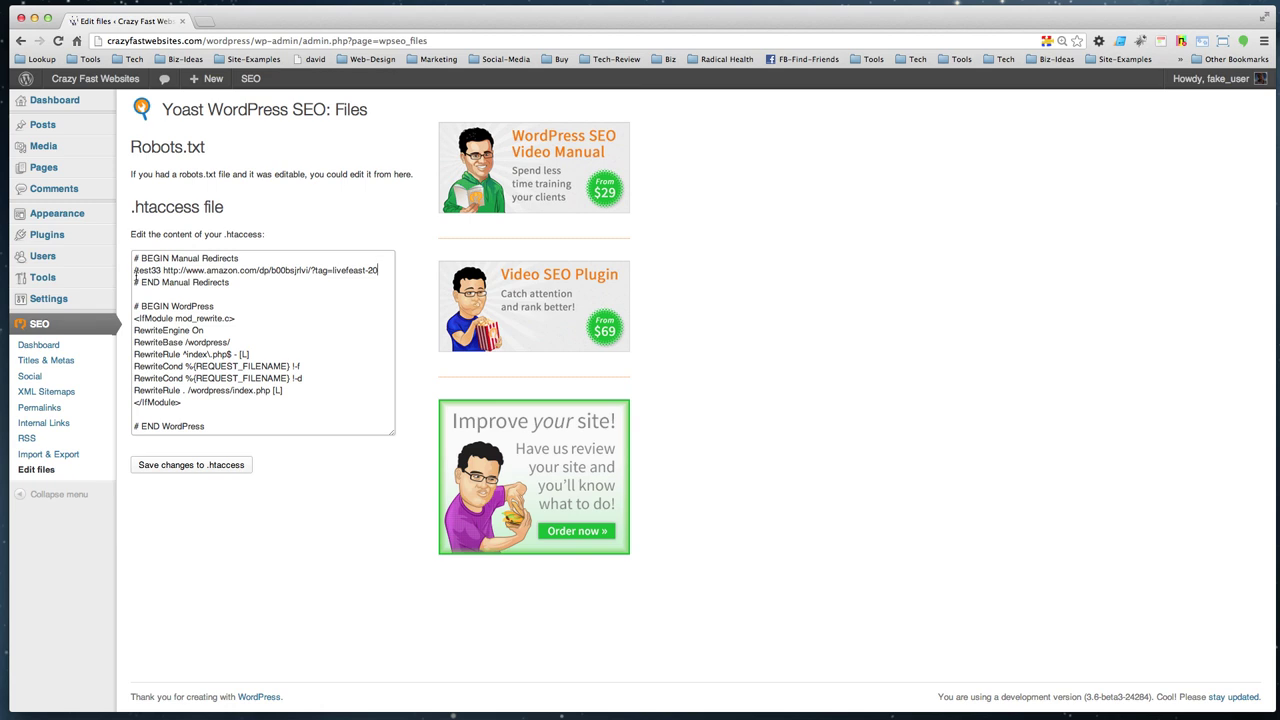
click(136, 270)
key(BackSpace)
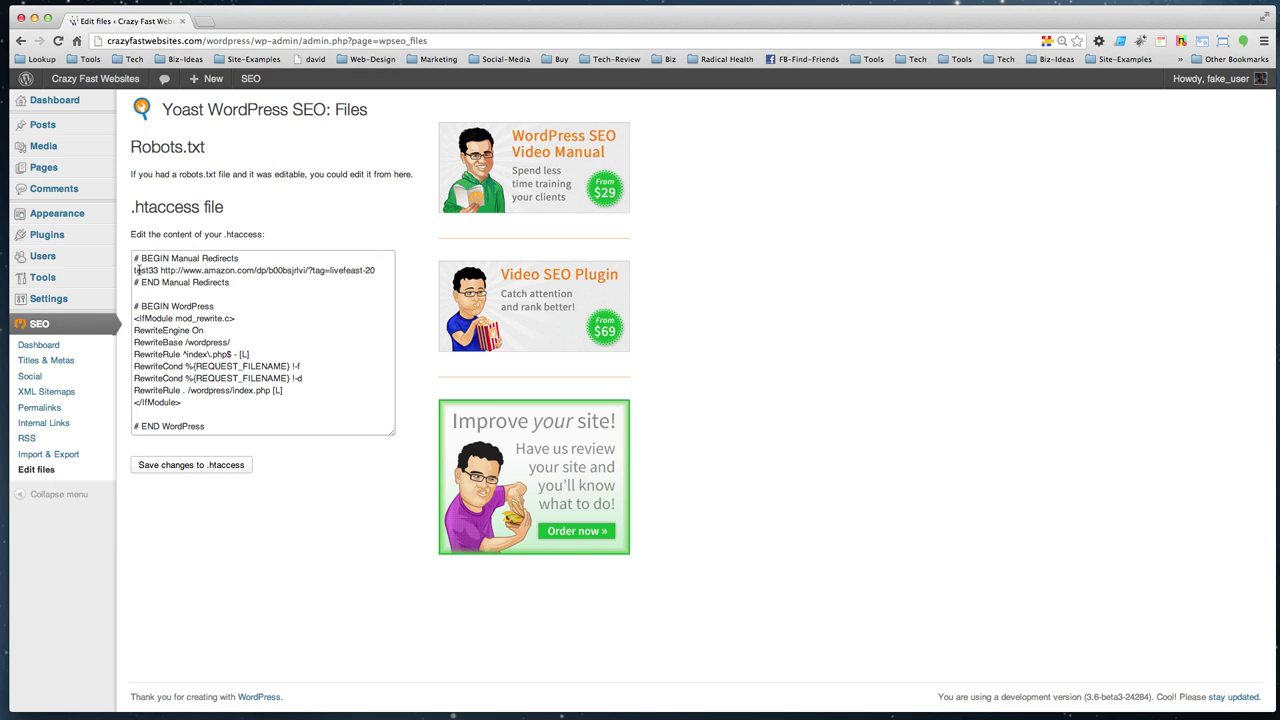
text(/)
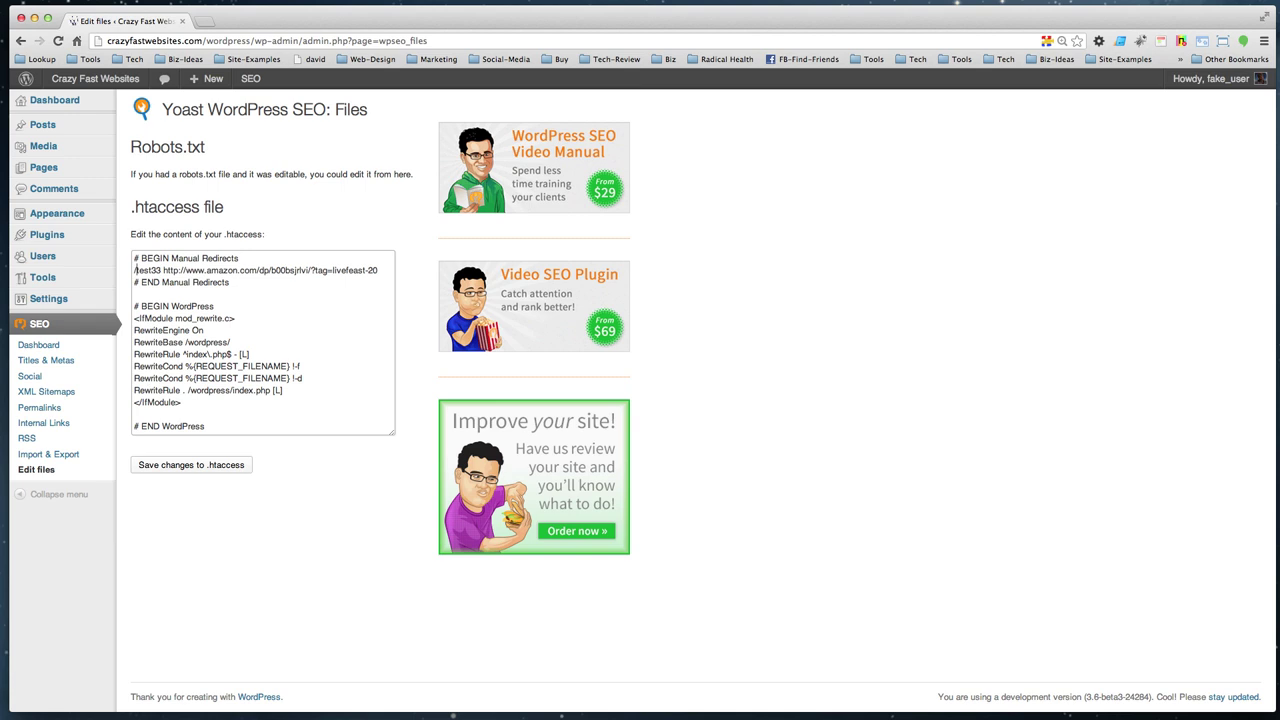
click(197, 465)
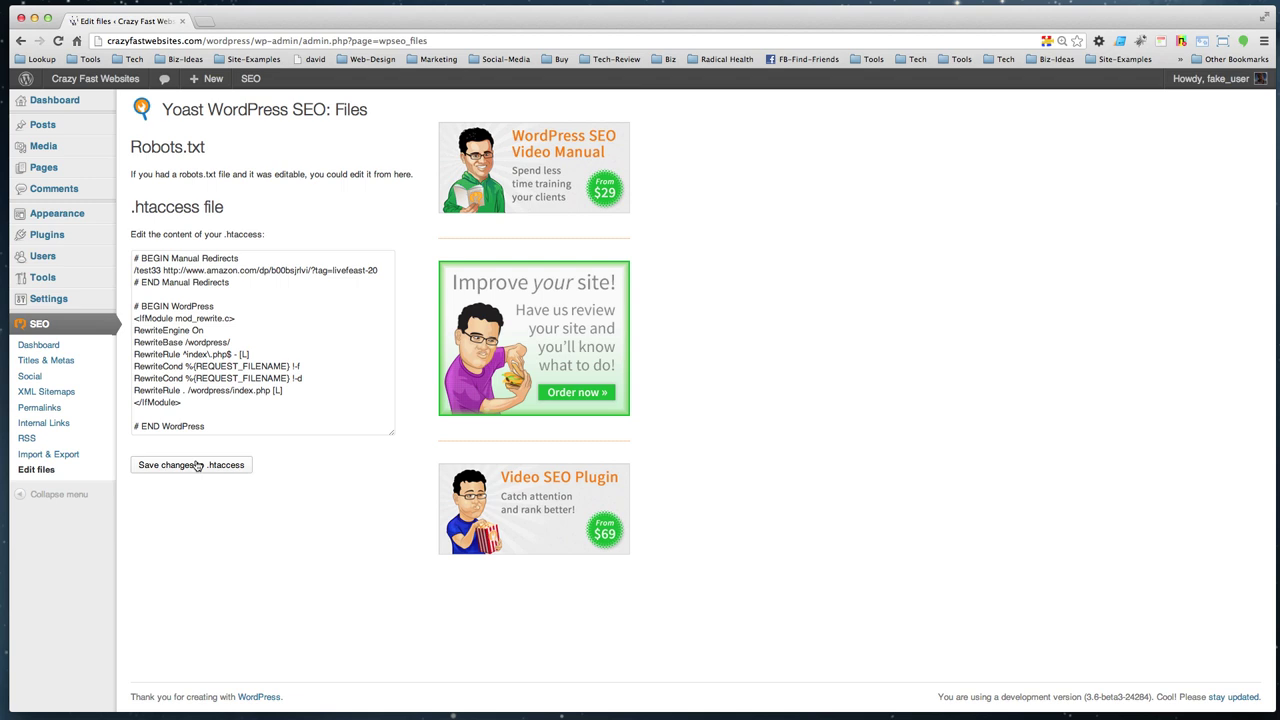
Save, recover from the 500 error, change /test33 to test33, and save again.
click(197, 465)
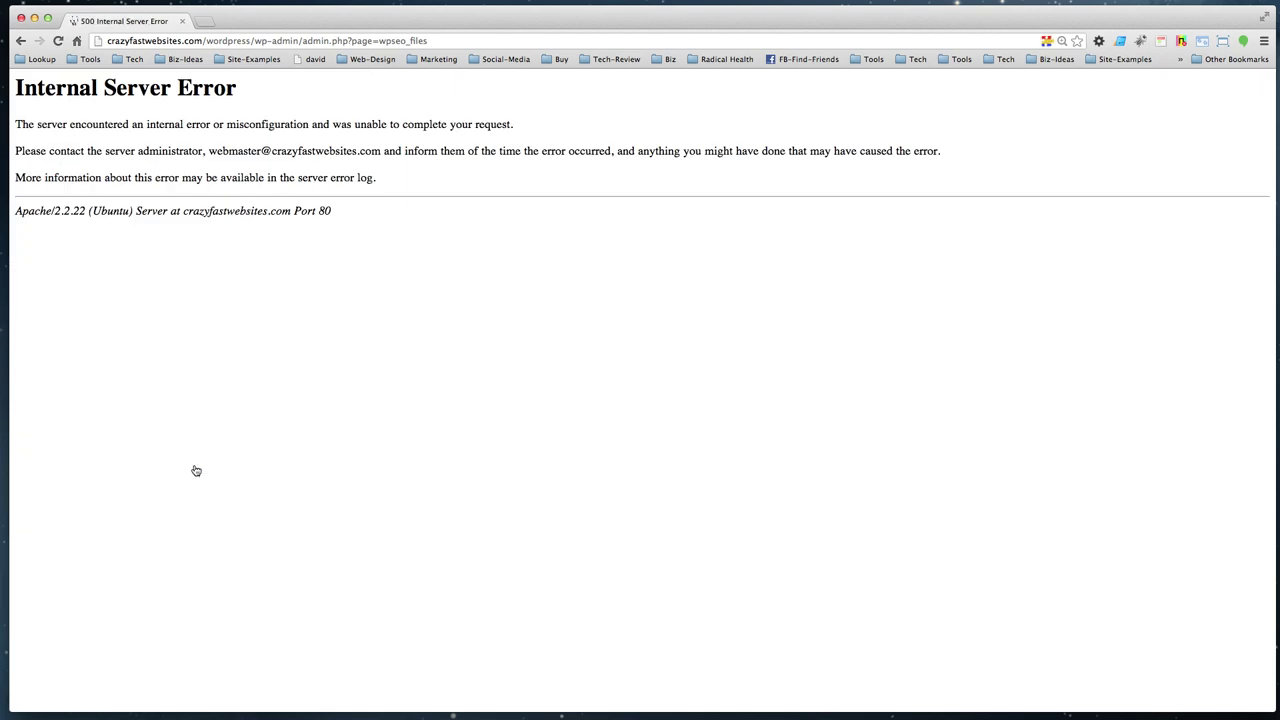
click(21, 42)
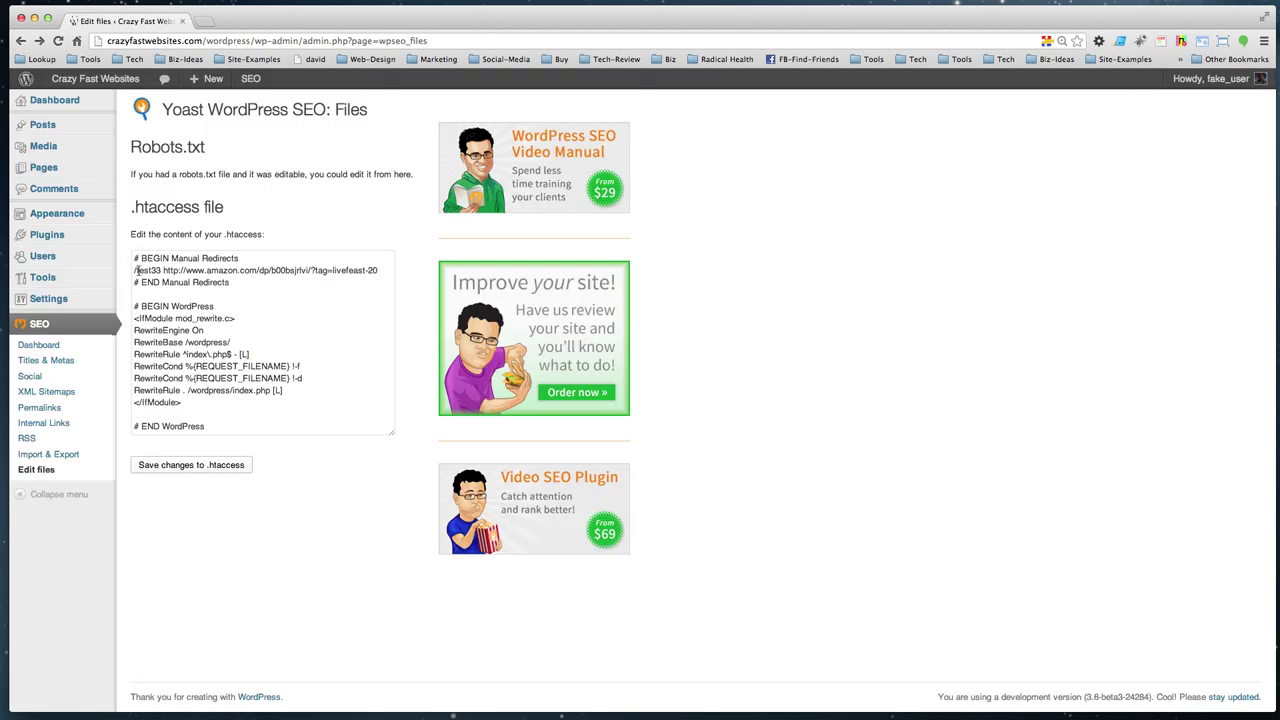
click(136, 270)
key(Delete)
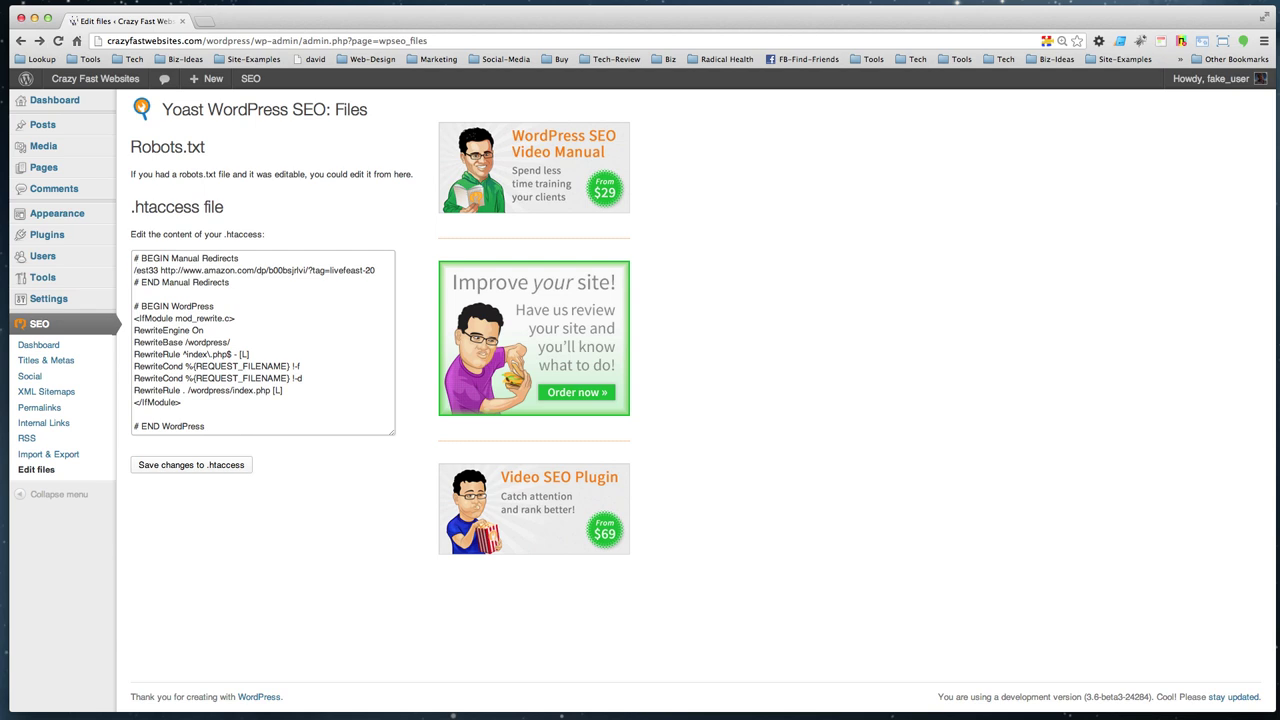
key(BackSpace)
text(t)
click(166, 466)
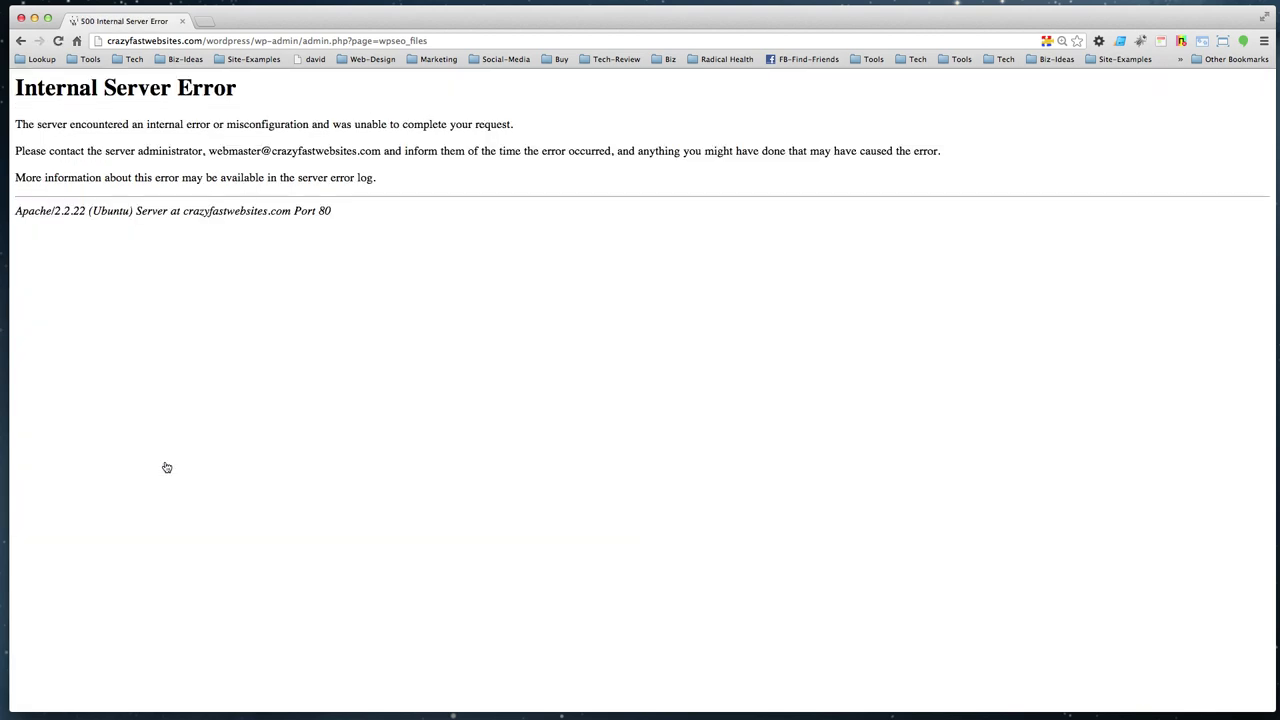
click(18, 43)
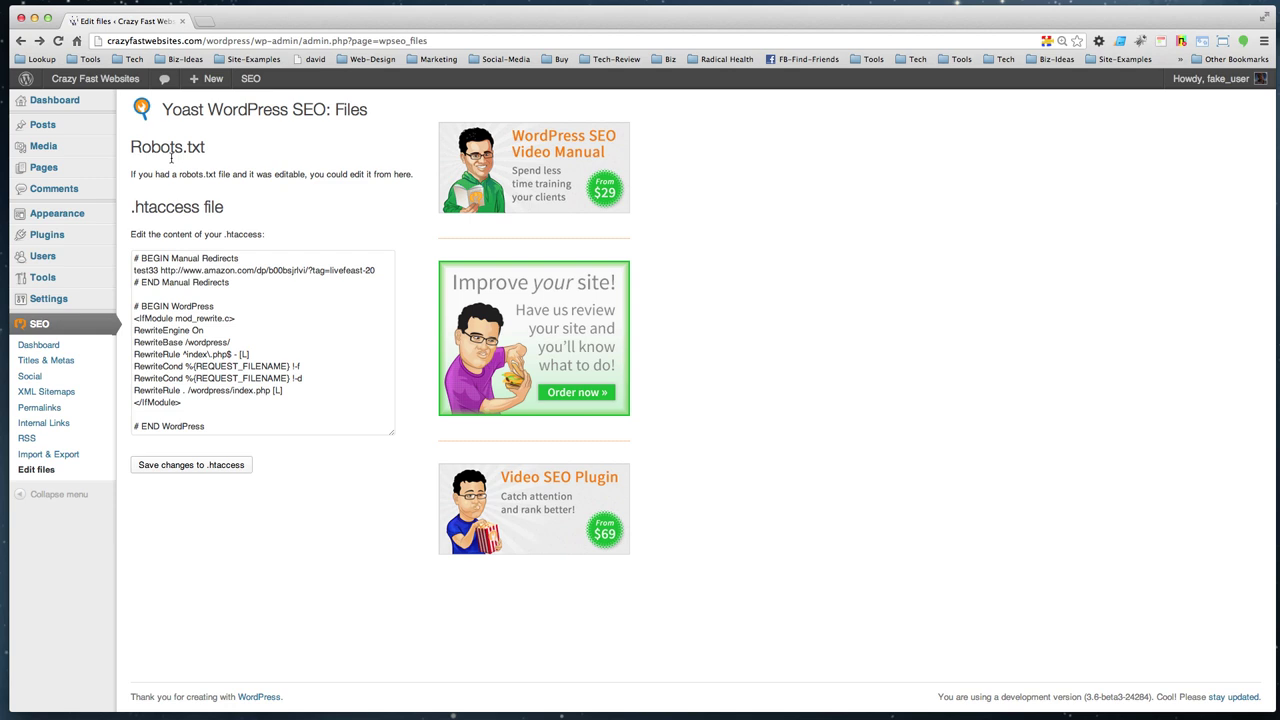
Replace the Manual Redirects block with a Redirect 301 version, changing bb1 to test33.
drag(230, 285, 133, 262)
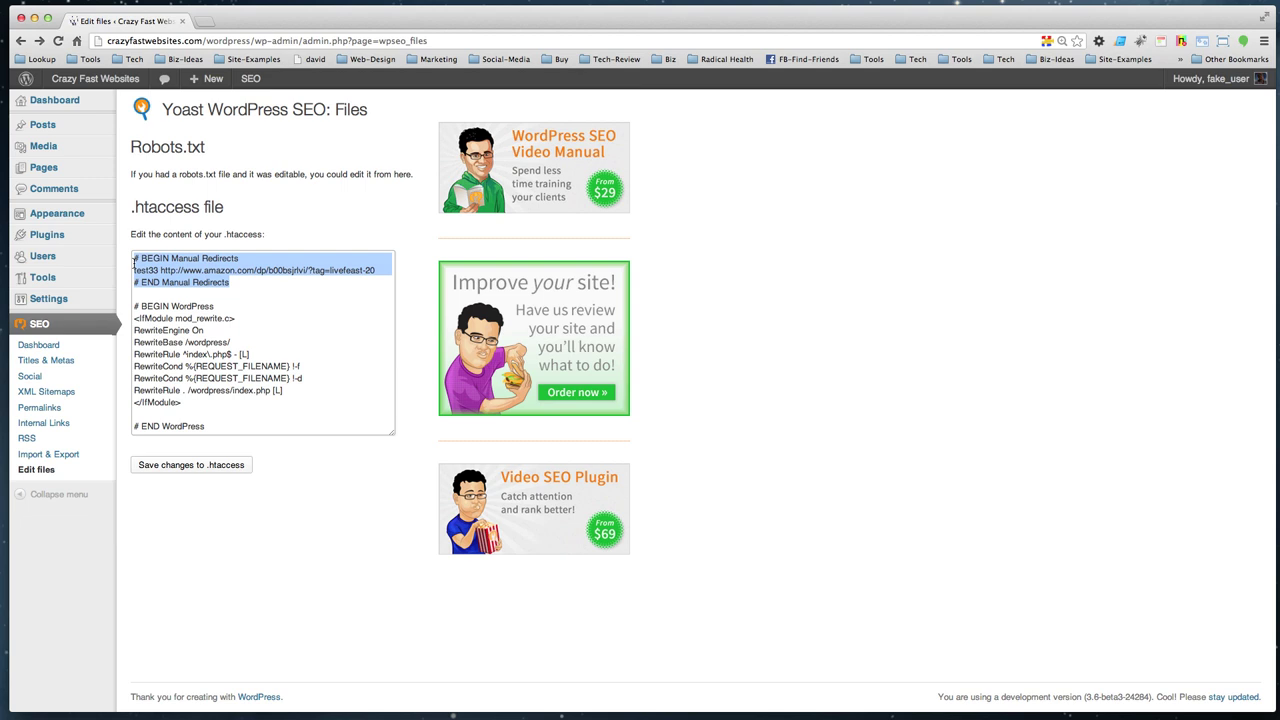
text(# BEGIN Manual Redirects Redirect 301 /bb1 http://www.amazon.com/dp/b00bsjrlvi/?tag=livefeast-20 # END Manual Redirects)
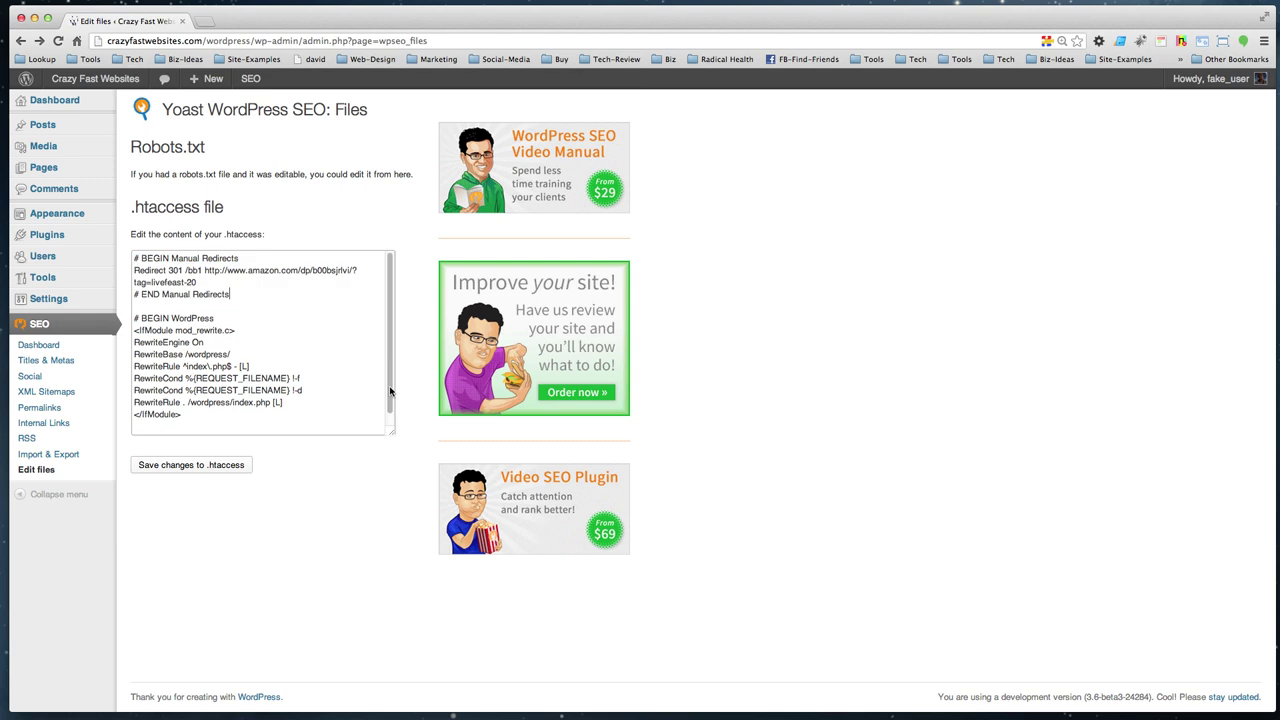
drag(391, 432, 511, 444)
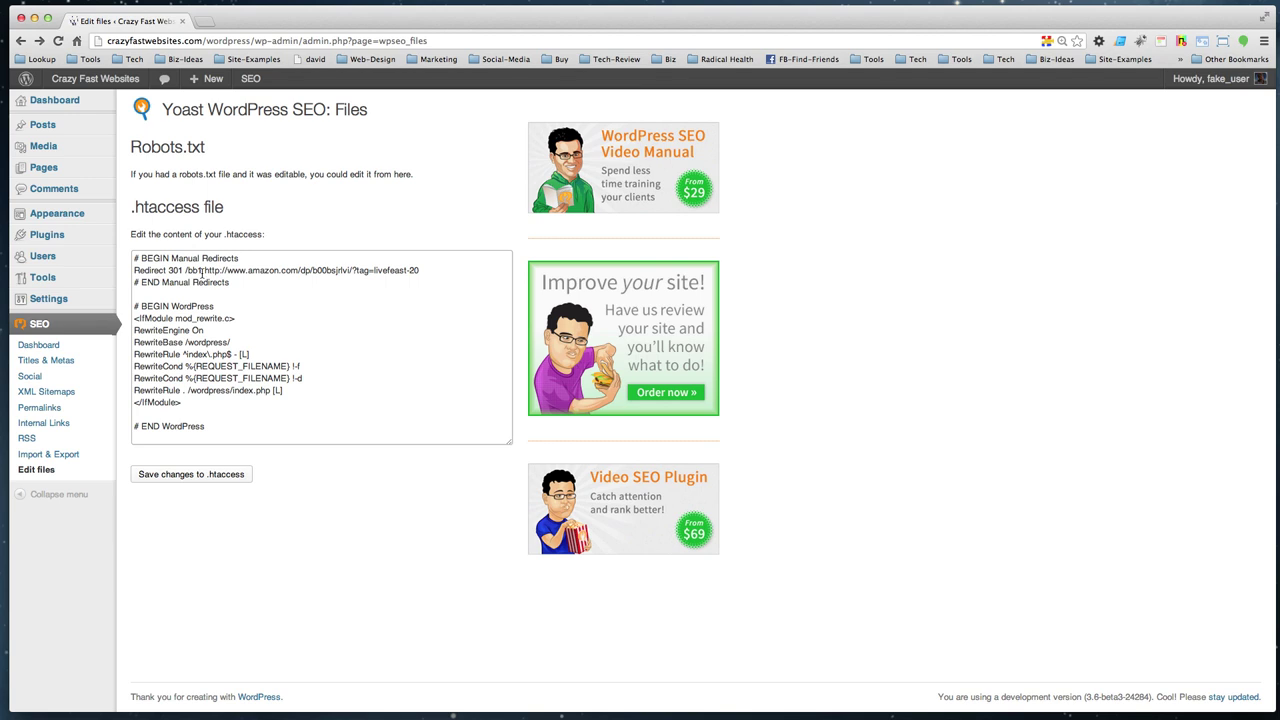
double_click(196, 271)
text(test33)
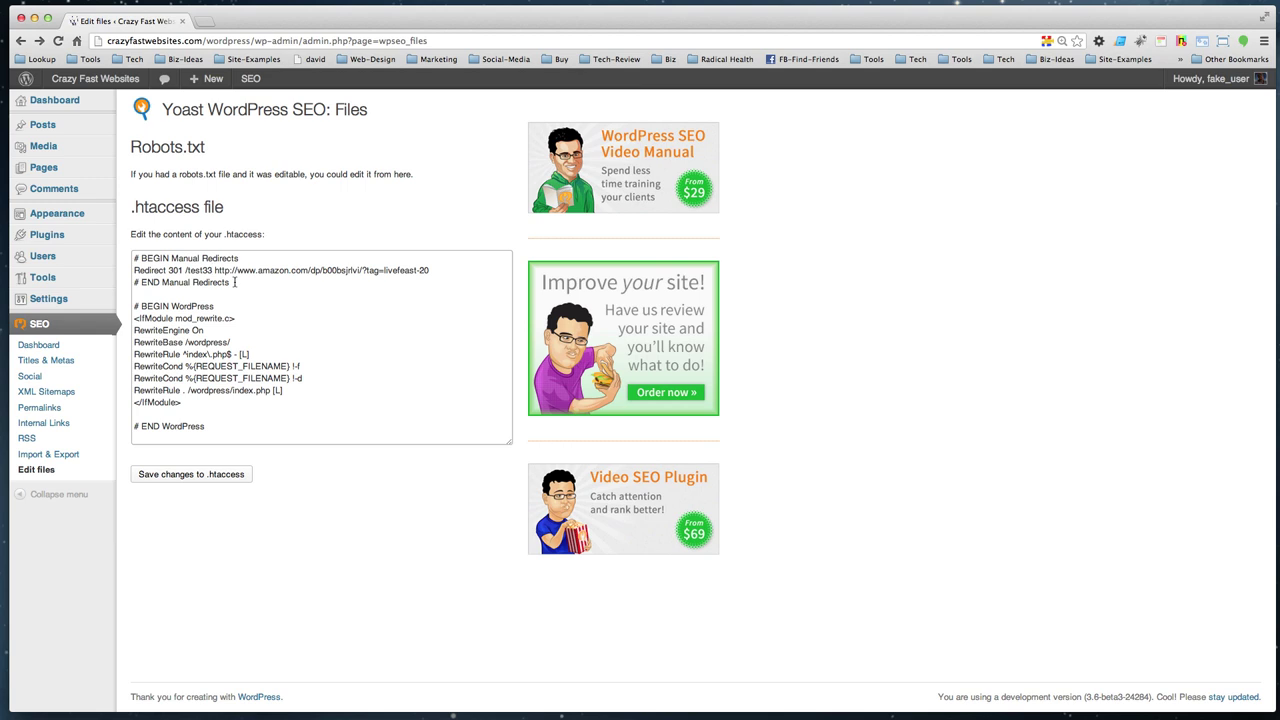
drag(232, 283, 133, 258)
key(super+c)
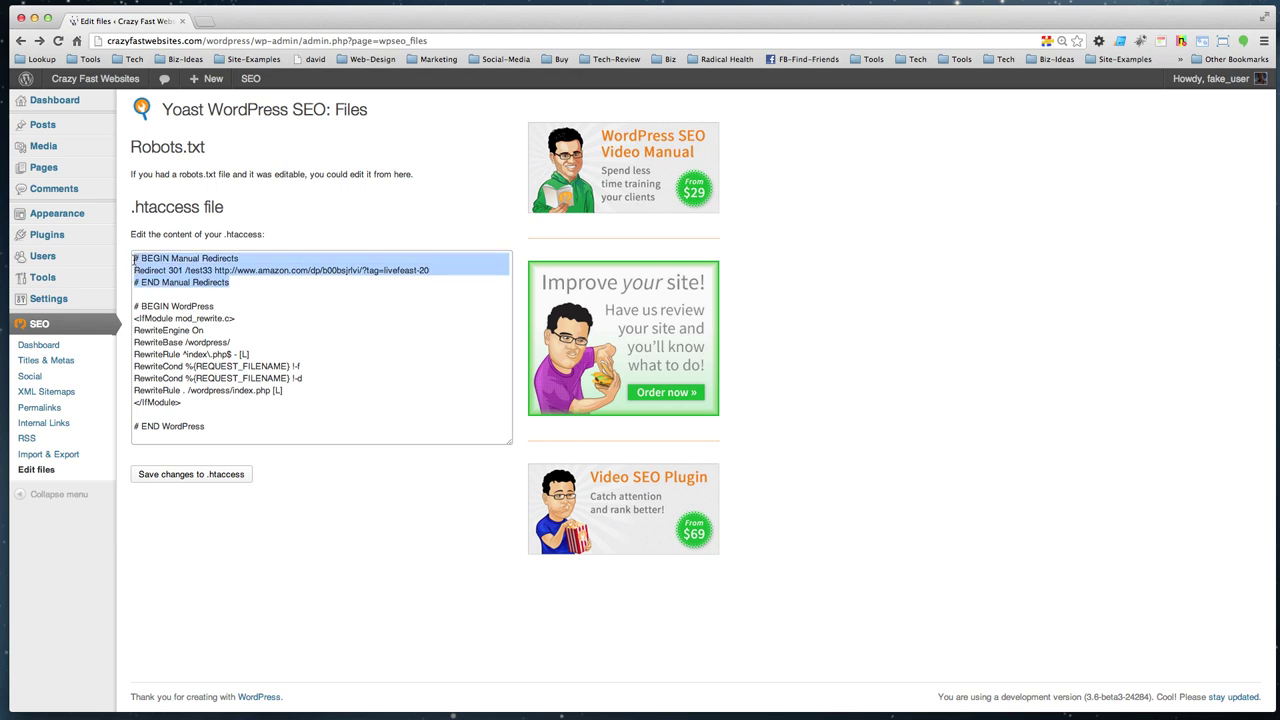
click(264, 292)
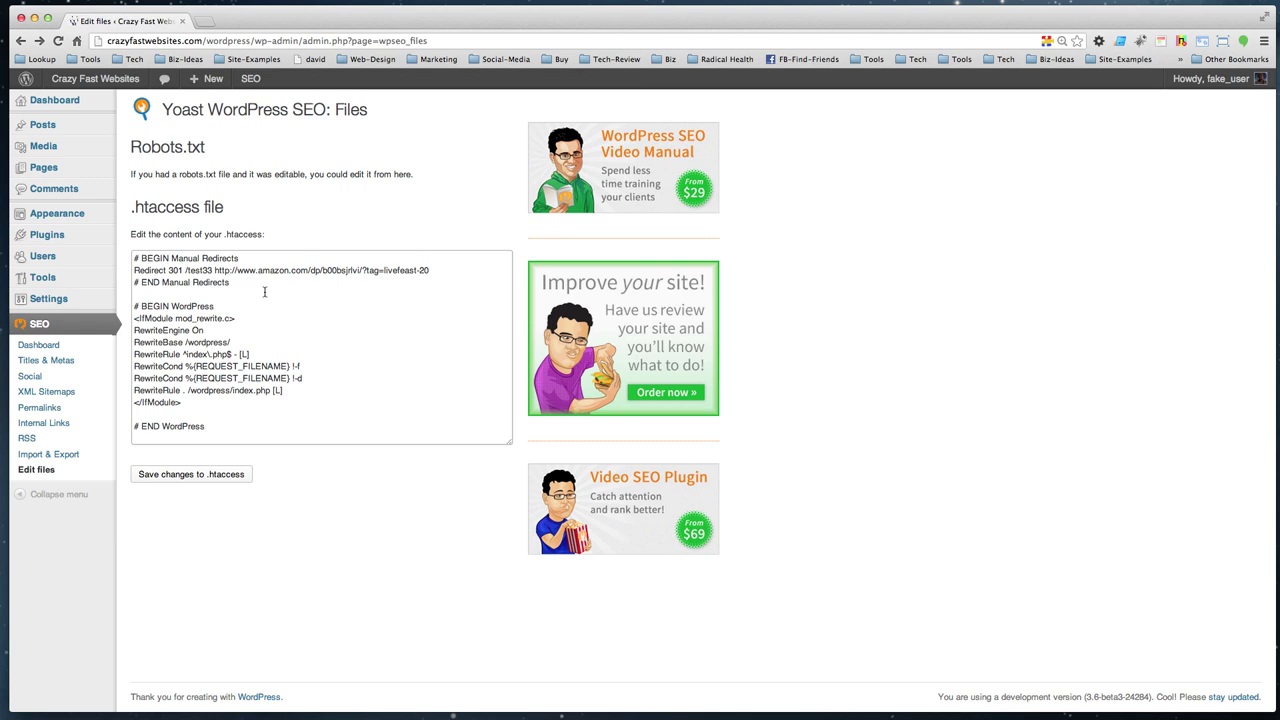
Save the Redirect 301 rule, resubmit the erroring page, and go back to the Dashboard.
click(181, 481)
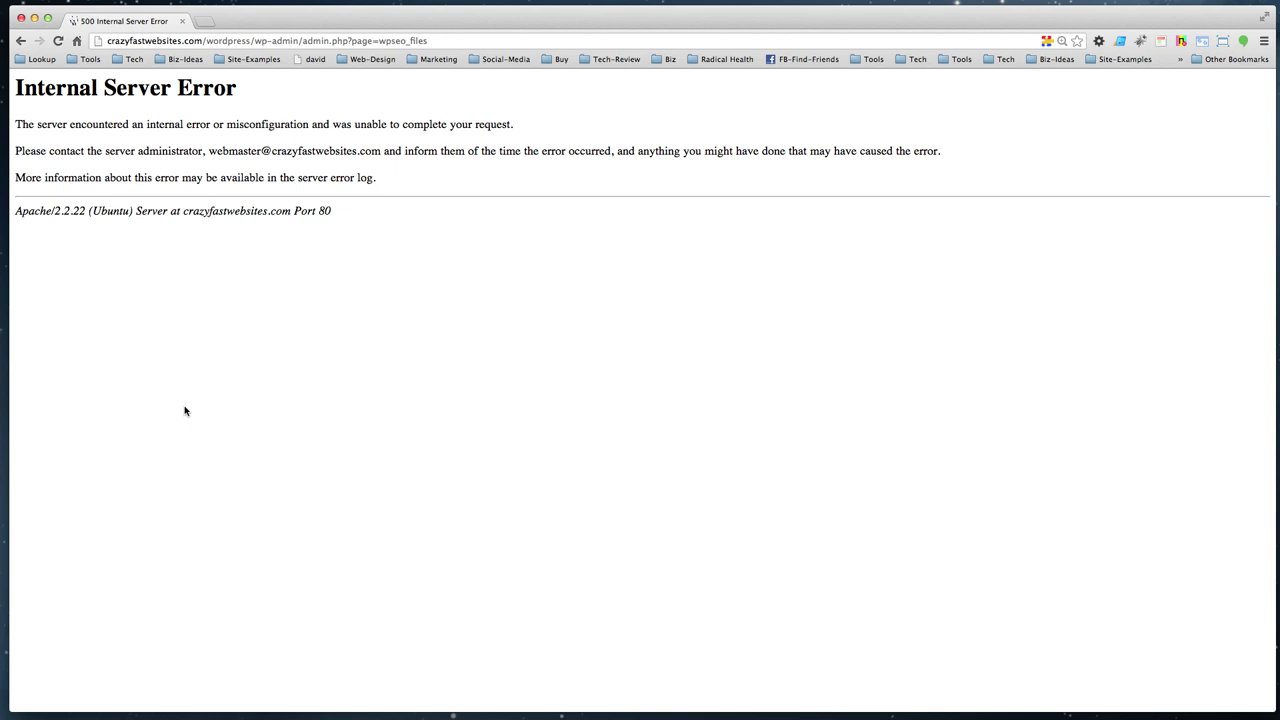
click(63, 42)
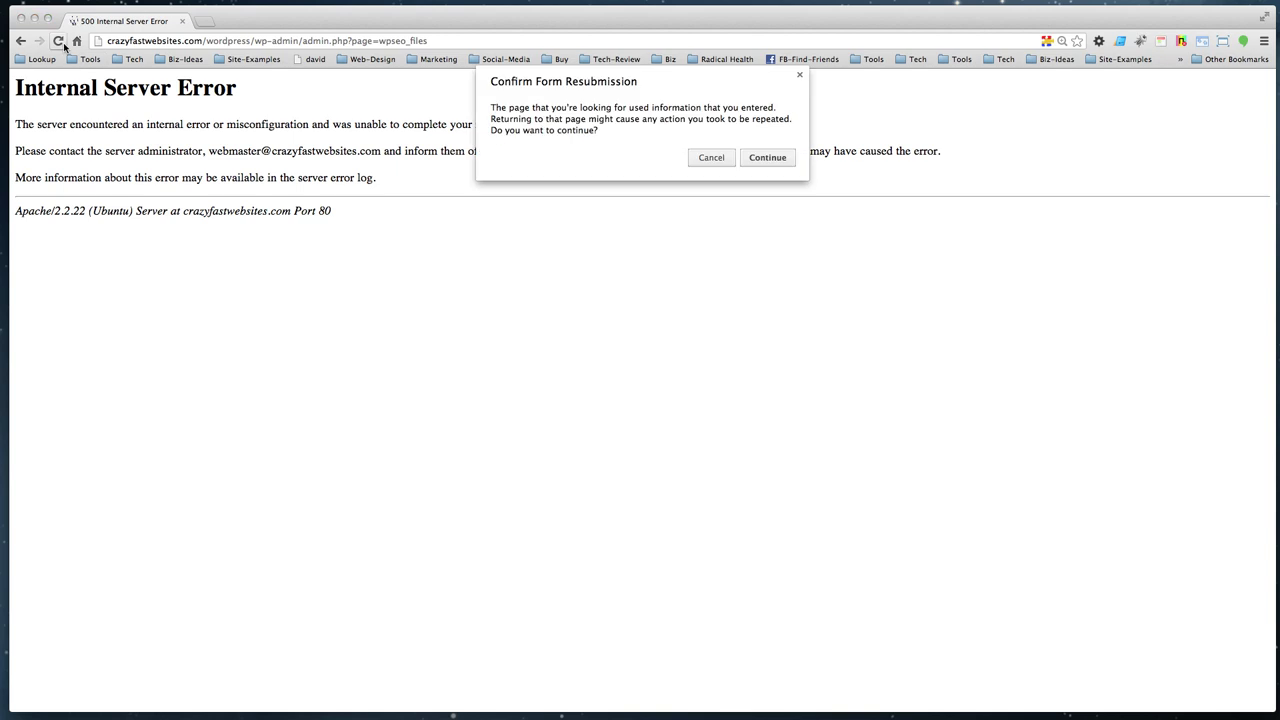
click(767, 156)
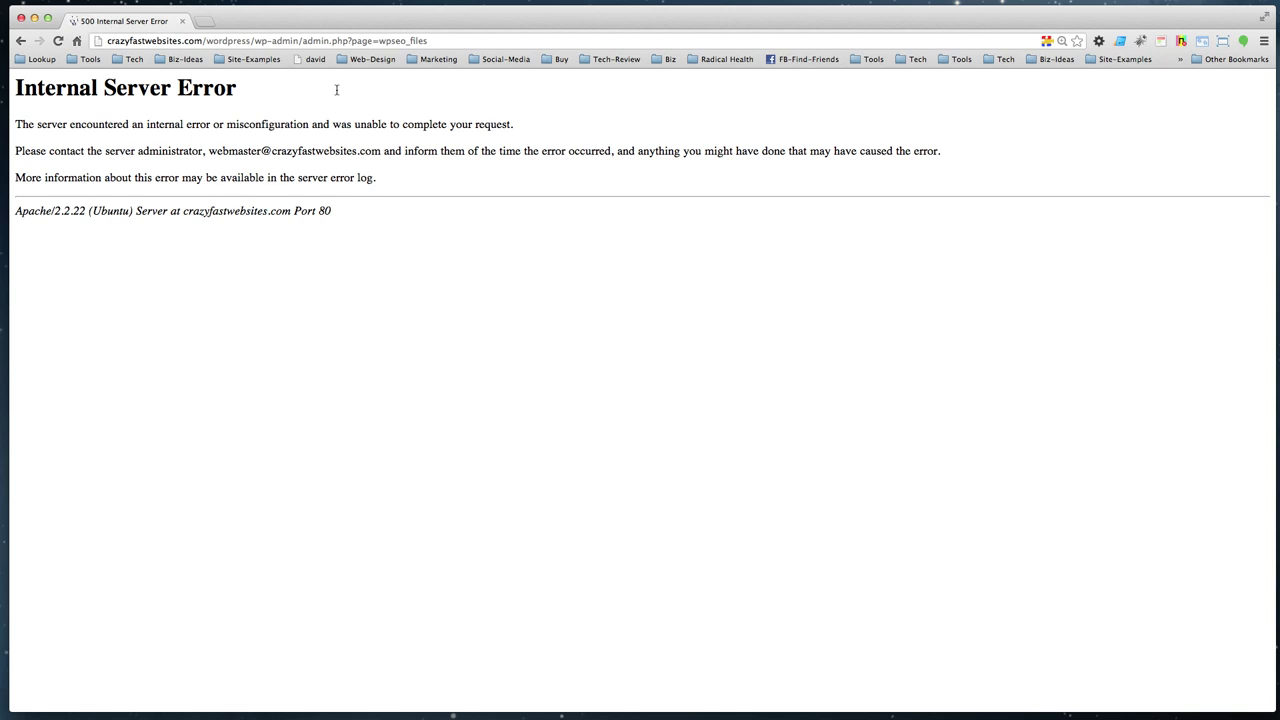
click(20, 41)
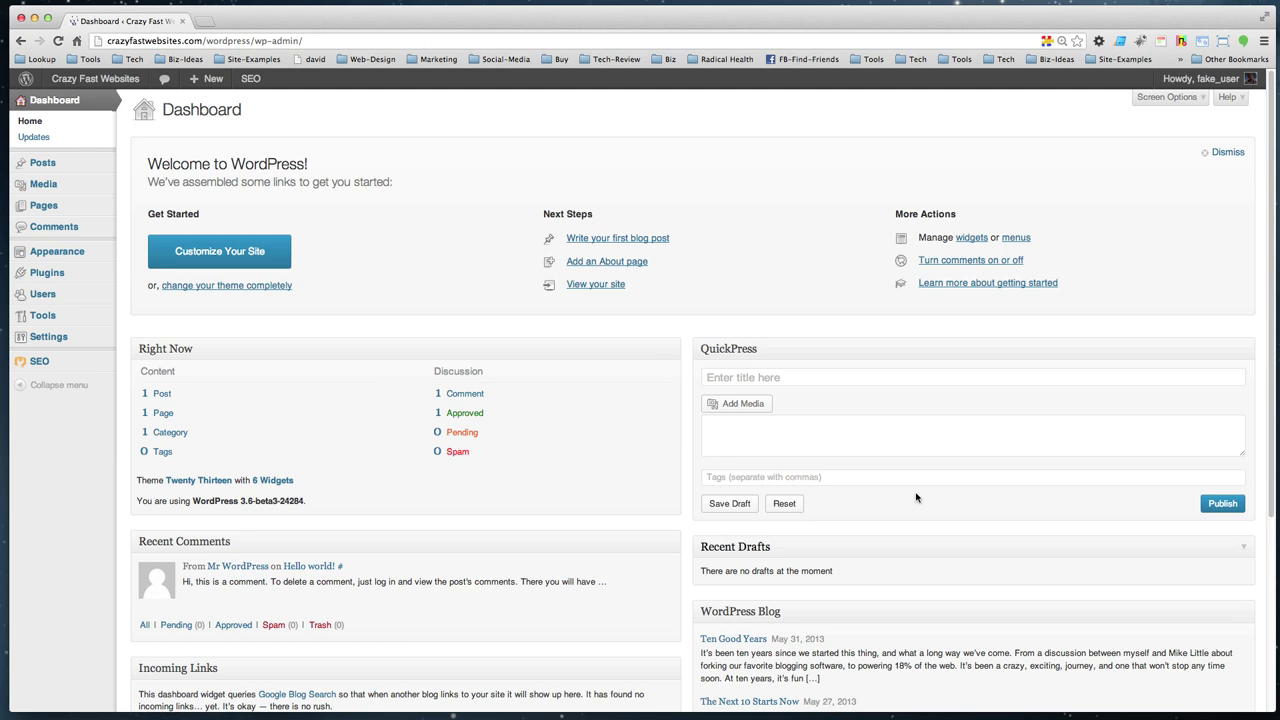
Open Yoast's SEO > Edit files page.
mouse_move(37, 361)
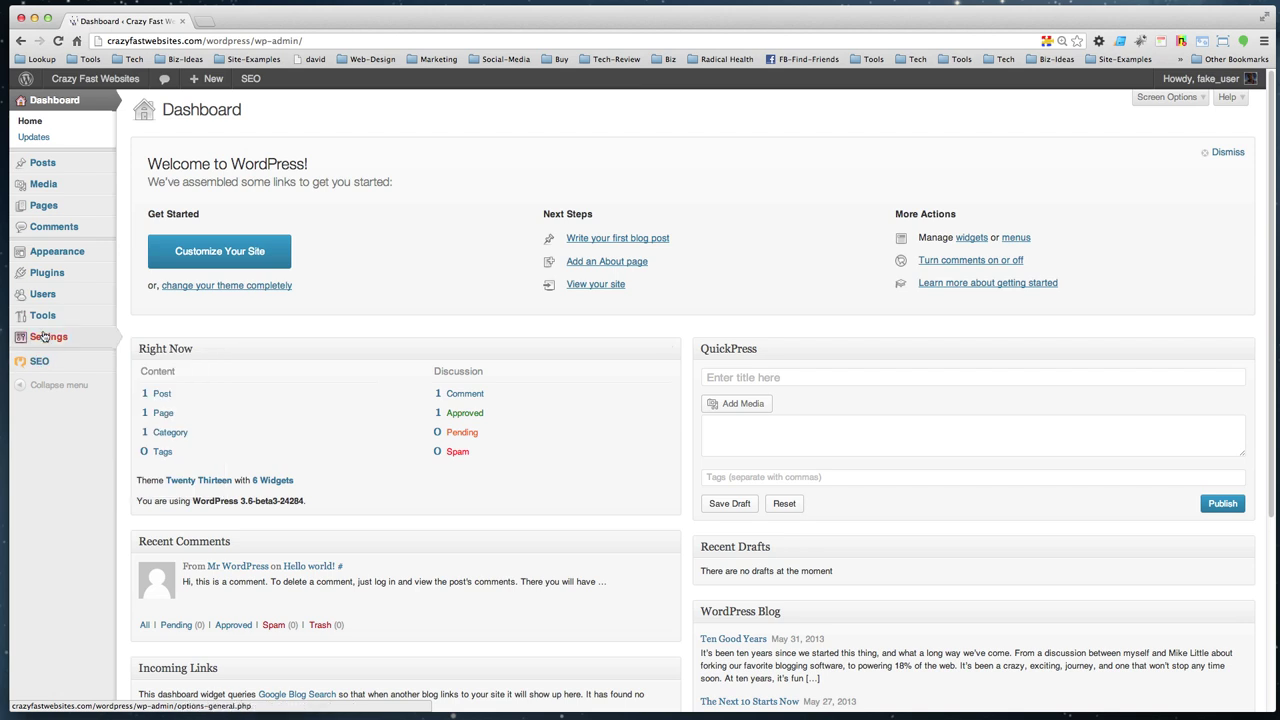
mouse_move(50, 339)
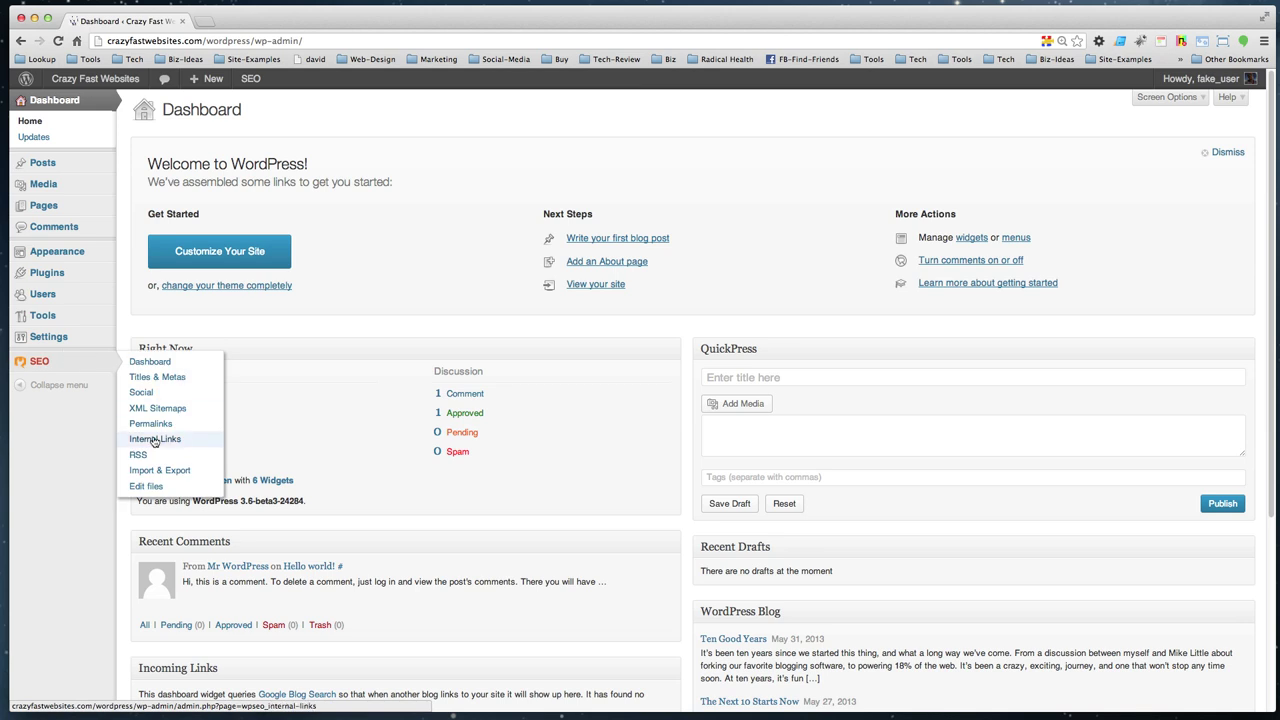
click(147, 485)
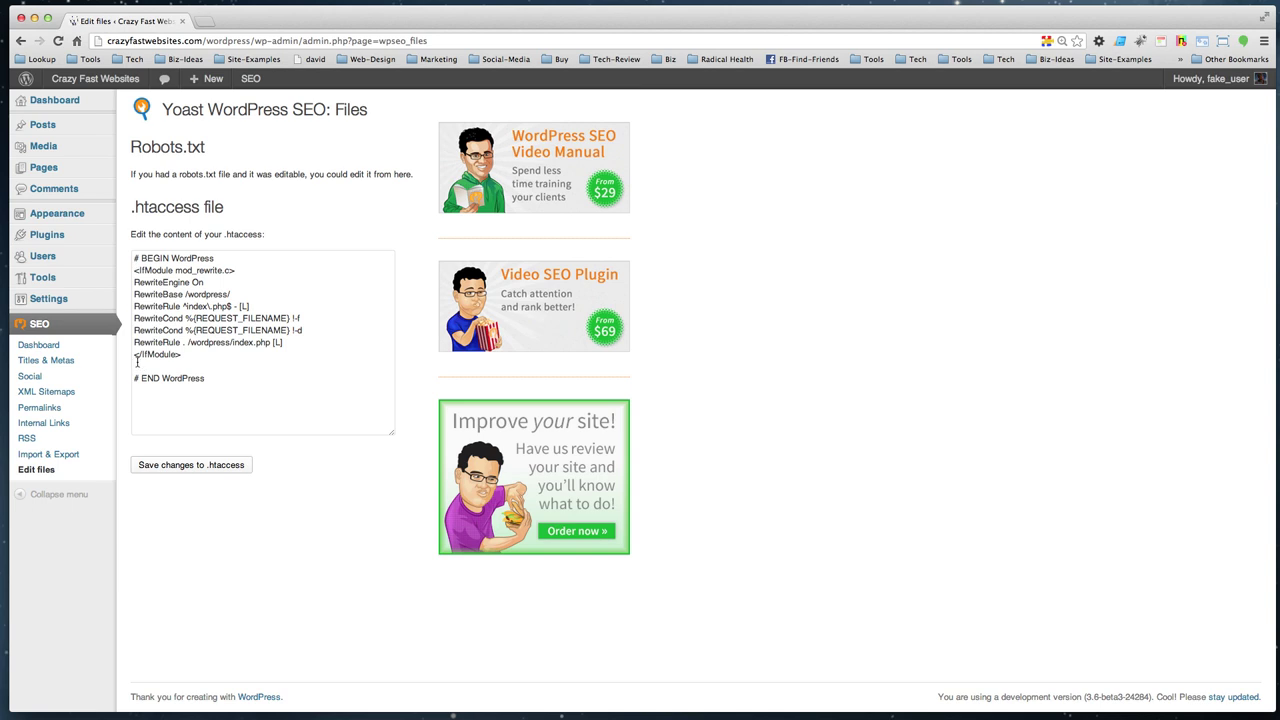
Paste the Manual Redirects block at the top of .htaccess, widen the box, and save.
click(134, 265)
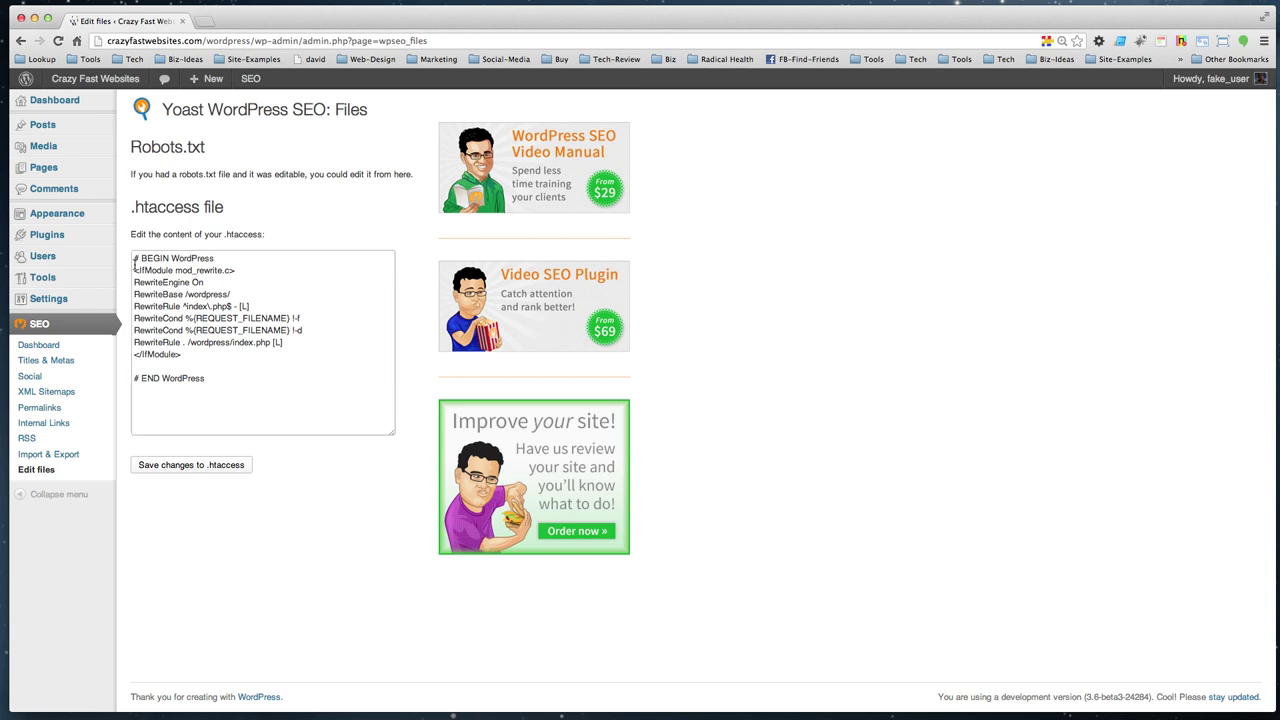
key(Return)
key(Return)
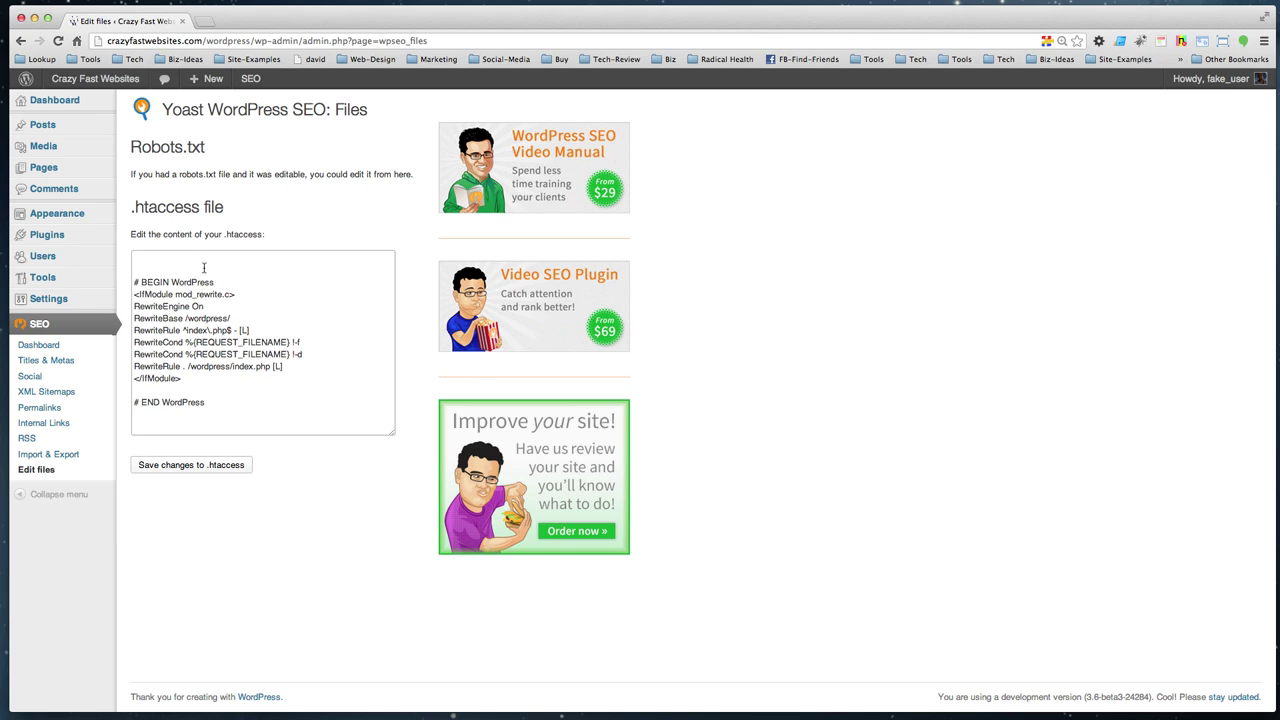
click(201, 260)
key(super+v)
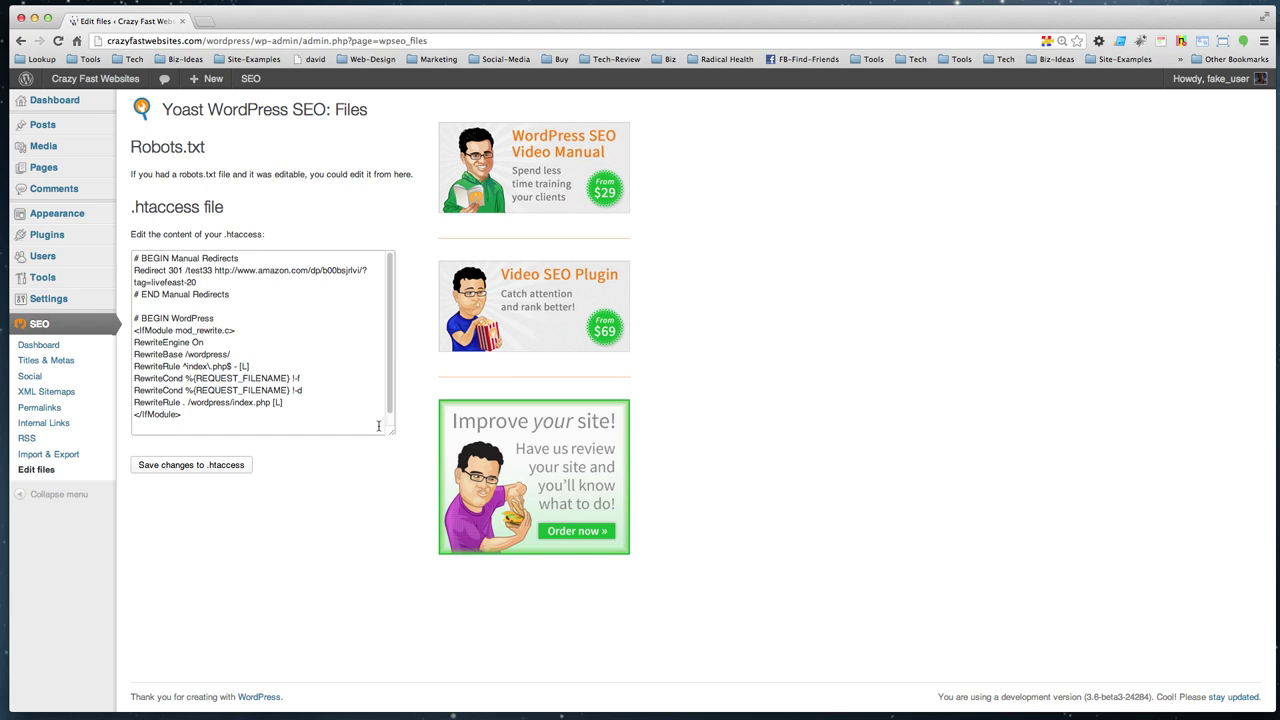
drag(389, 433, 494, 433)
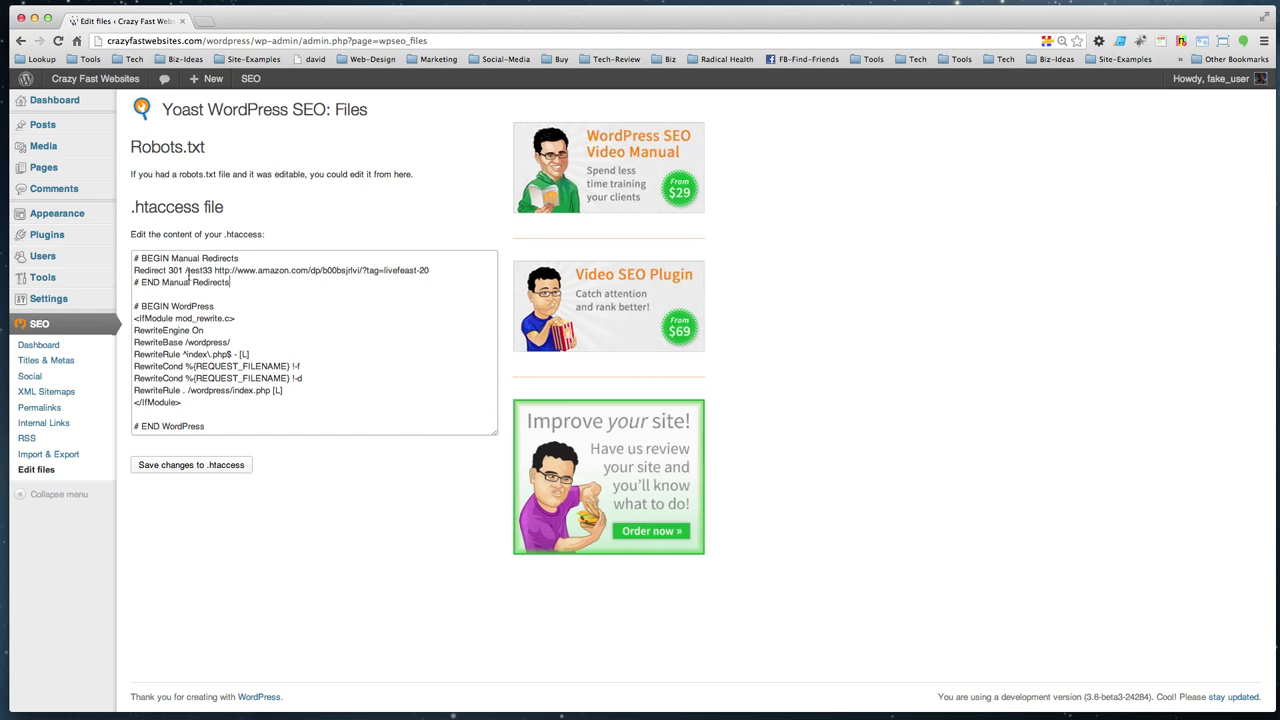
click(177, 467)
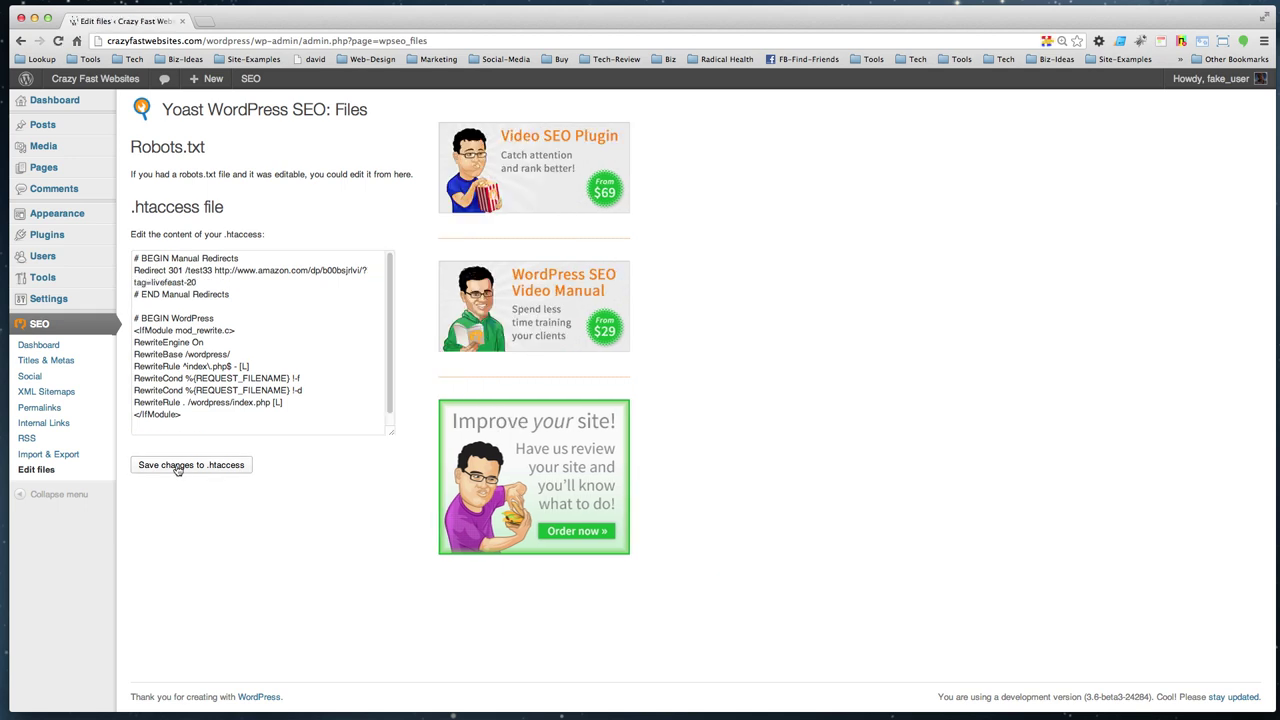
click(256, 42)
drag(255, 42, 455, 41)
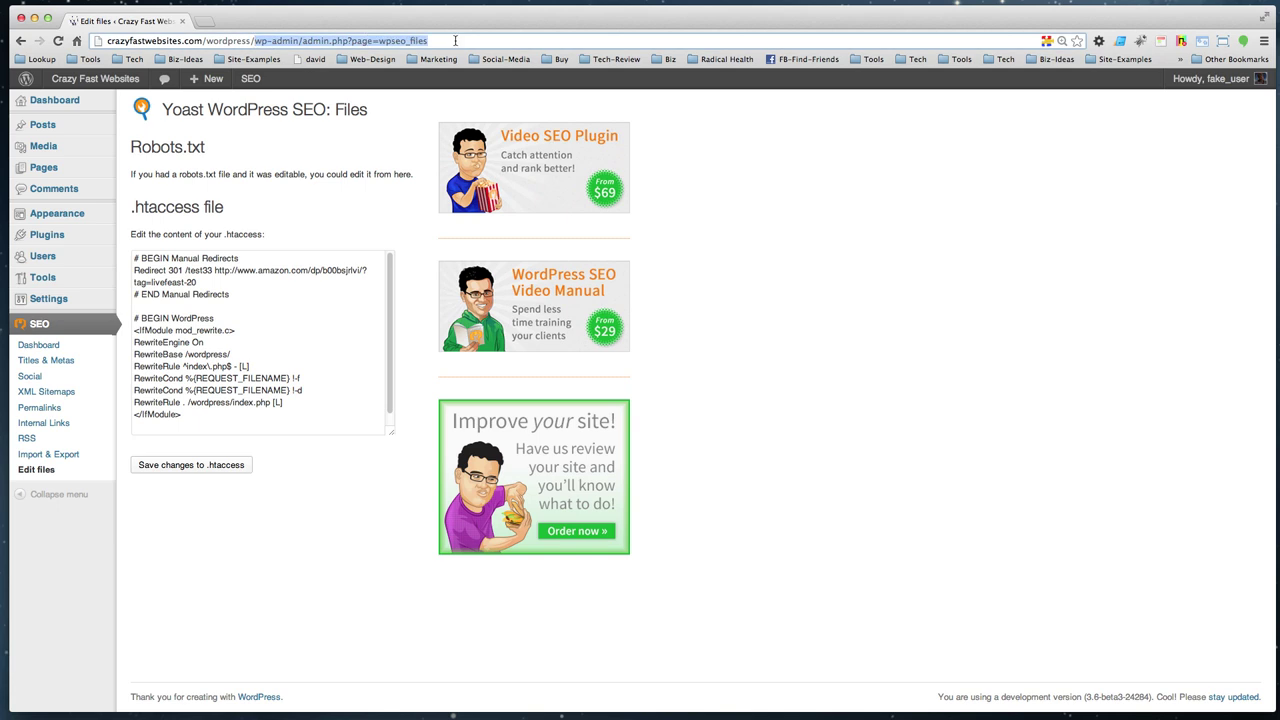
text(test33)
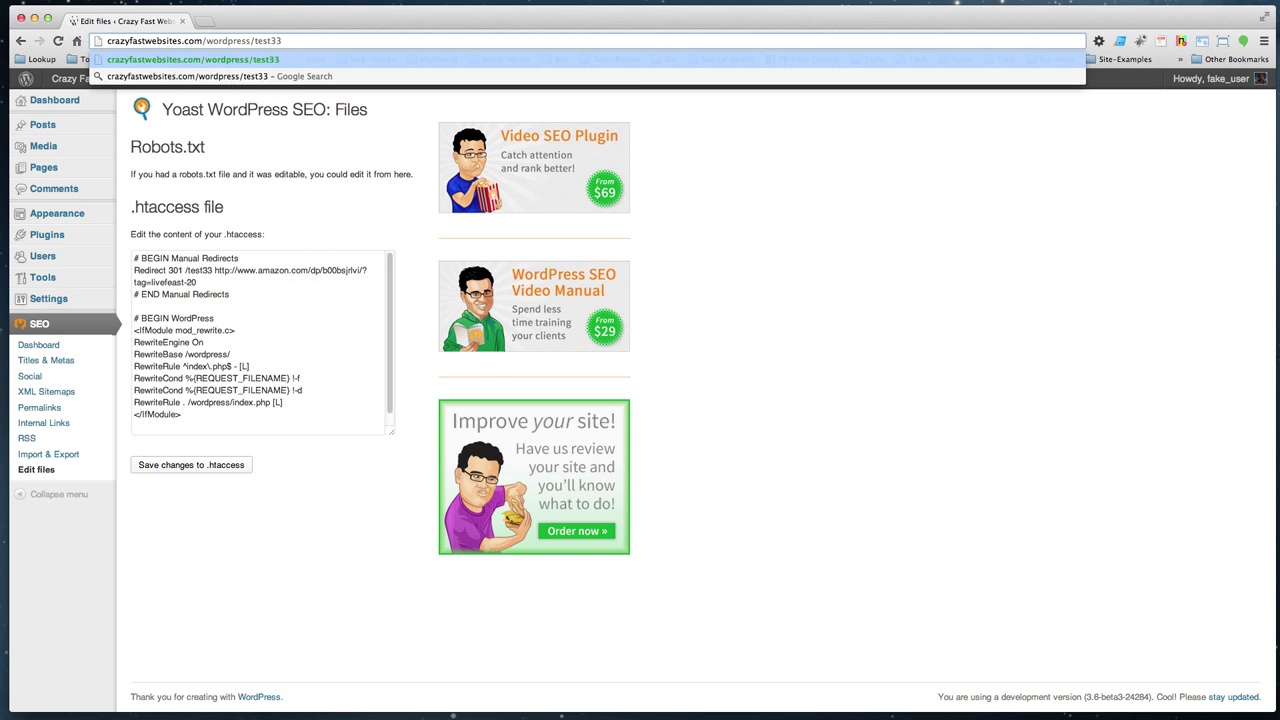
key(Return)
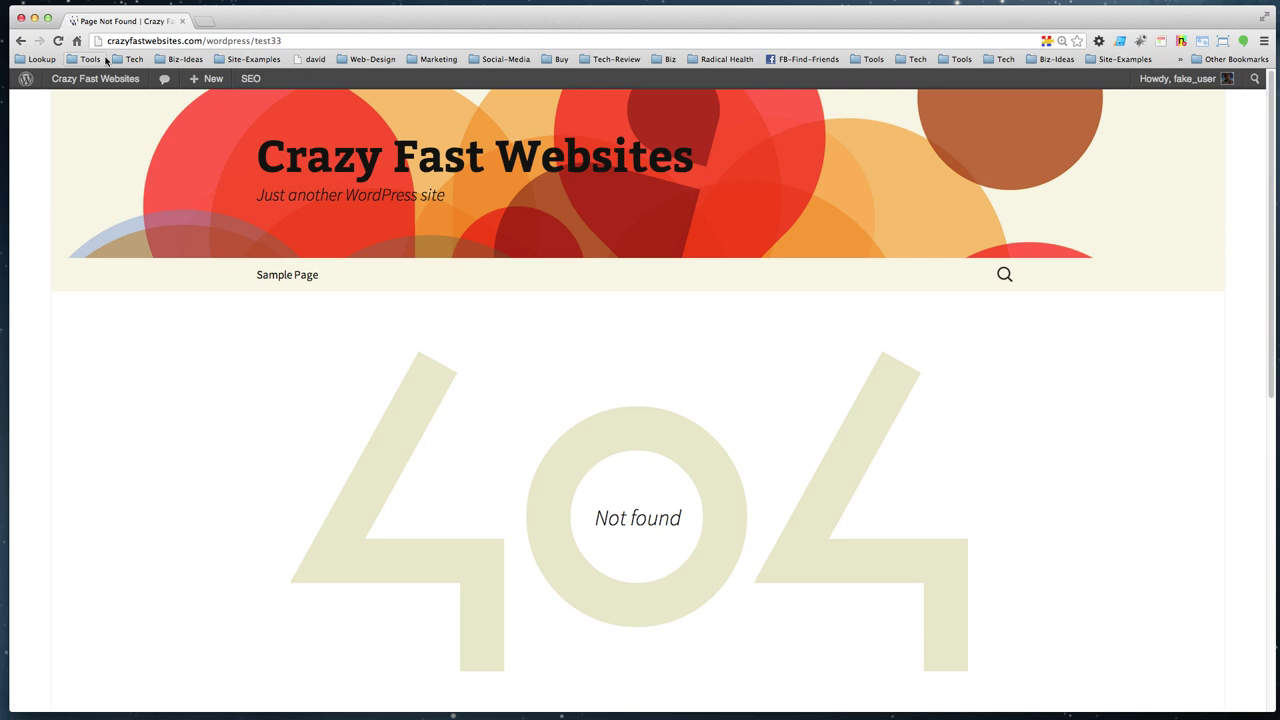
click(59, 42)
click(22, 41)
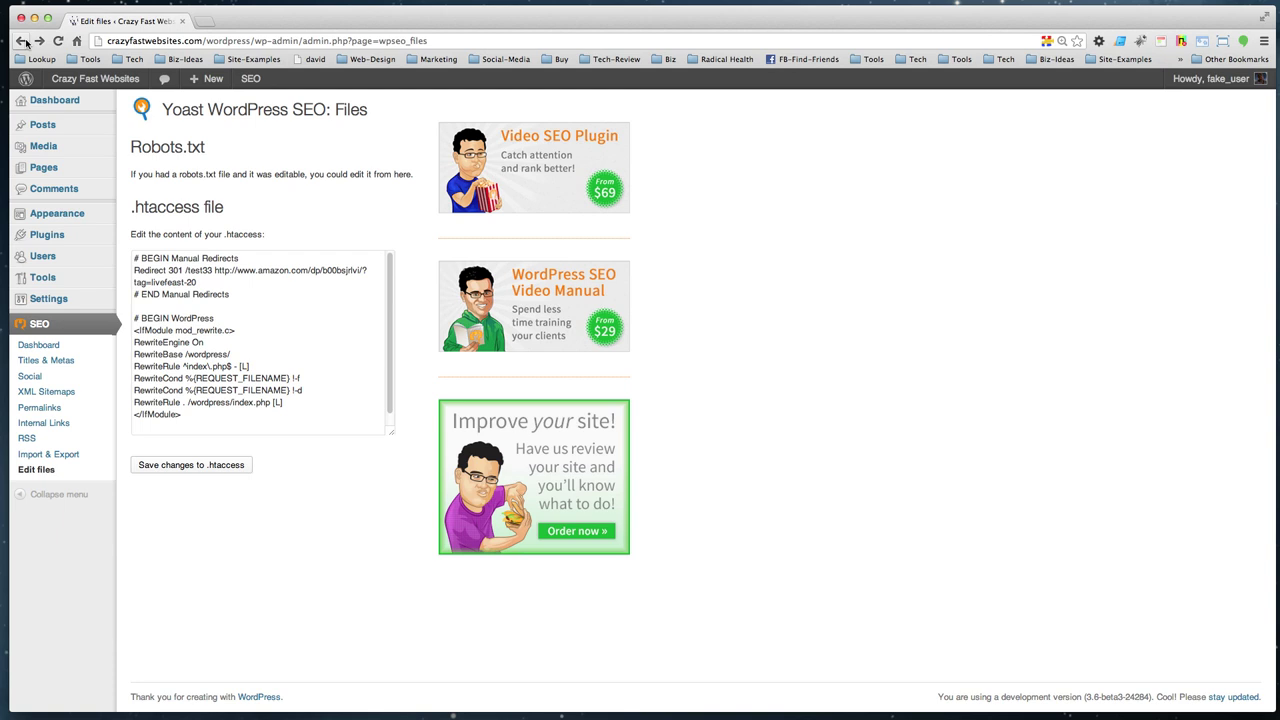
Delete the slash before test33 and save the .htaccess.
click(188, 270)
key(BackSpace)
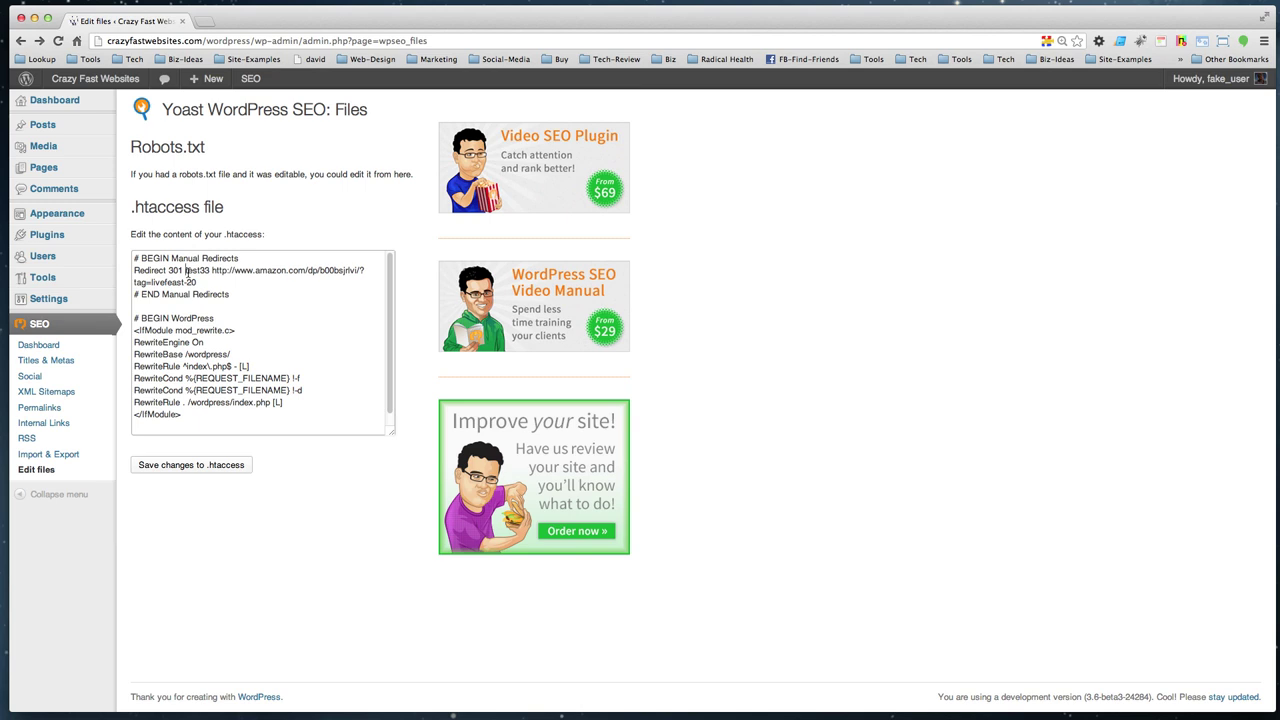
click(188, 463)
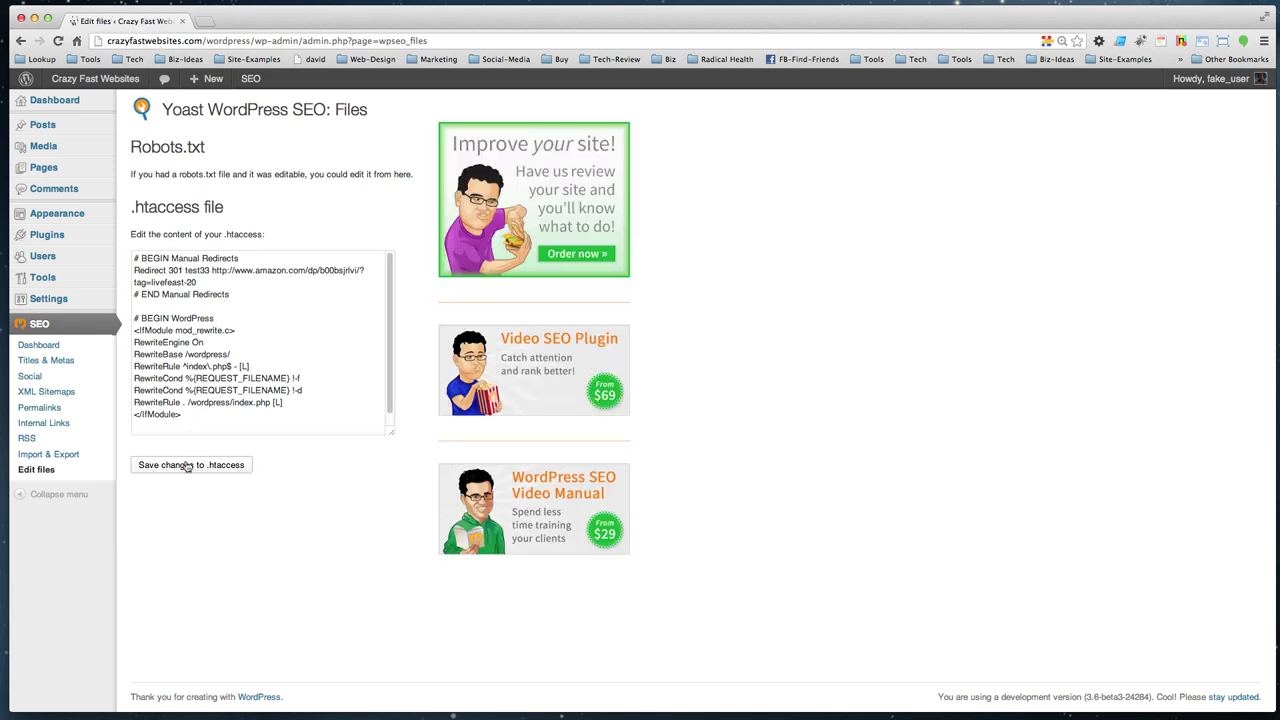
click(187, 465)
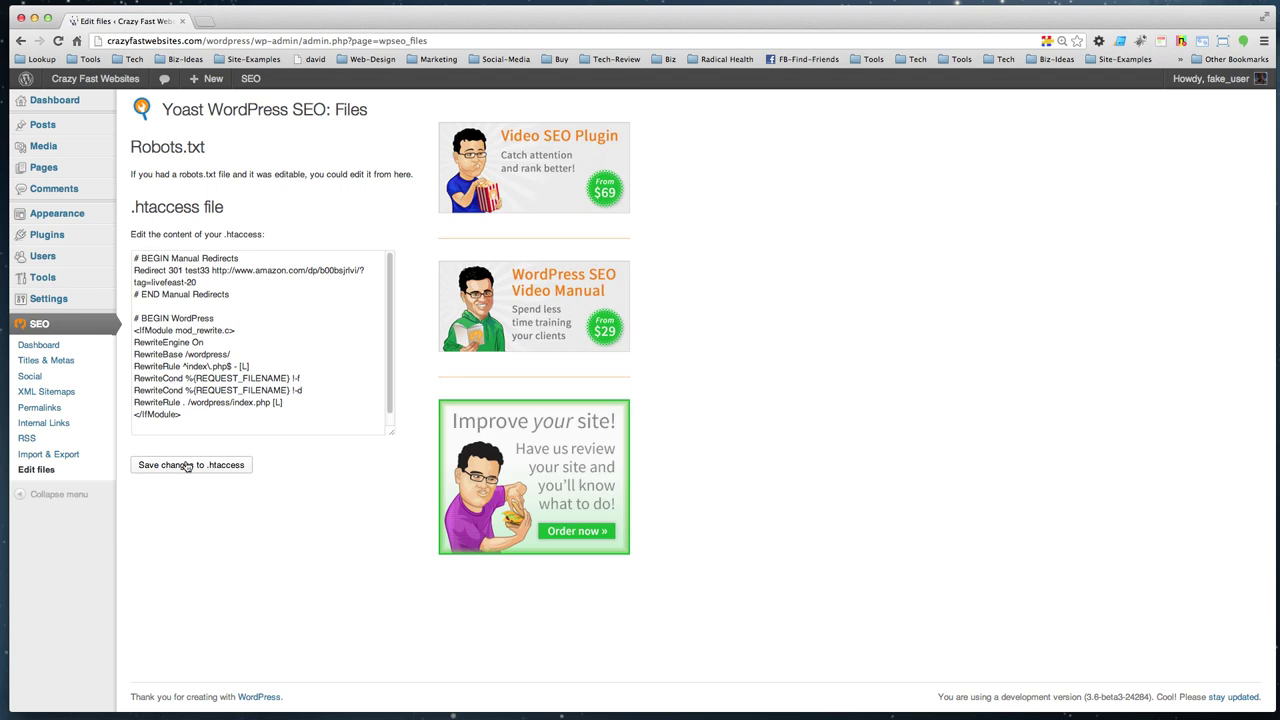
Test the site's test33 address, which gives a 404, then return to the .htaccess editor.
click(280, 41)
text(crazyfastwebsites.com)
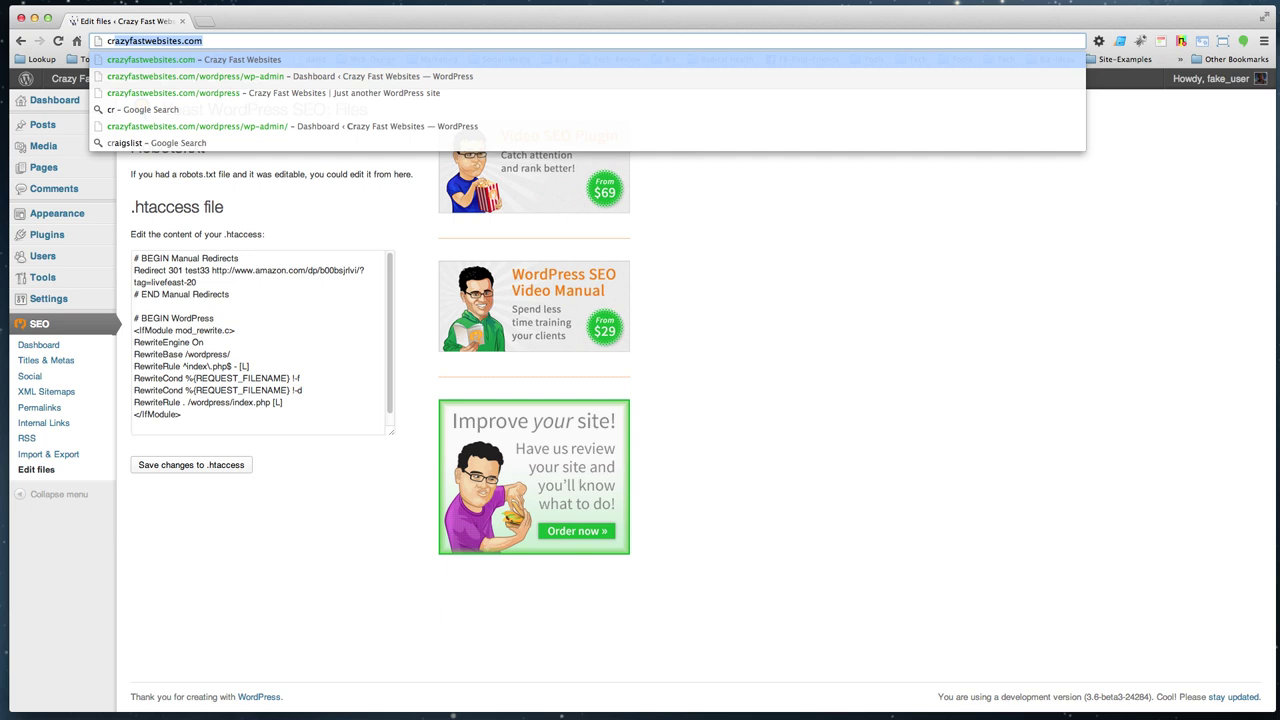
click(229, 93)
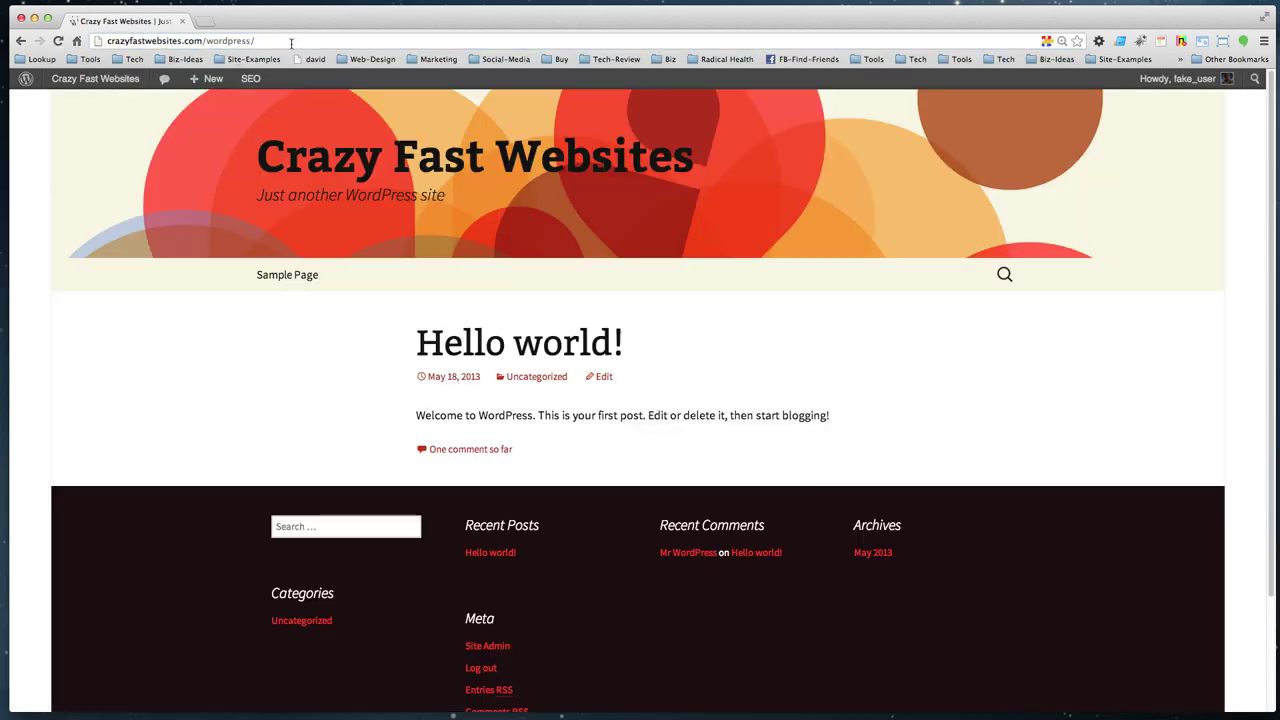
click(310, 41)
click(310, 41)
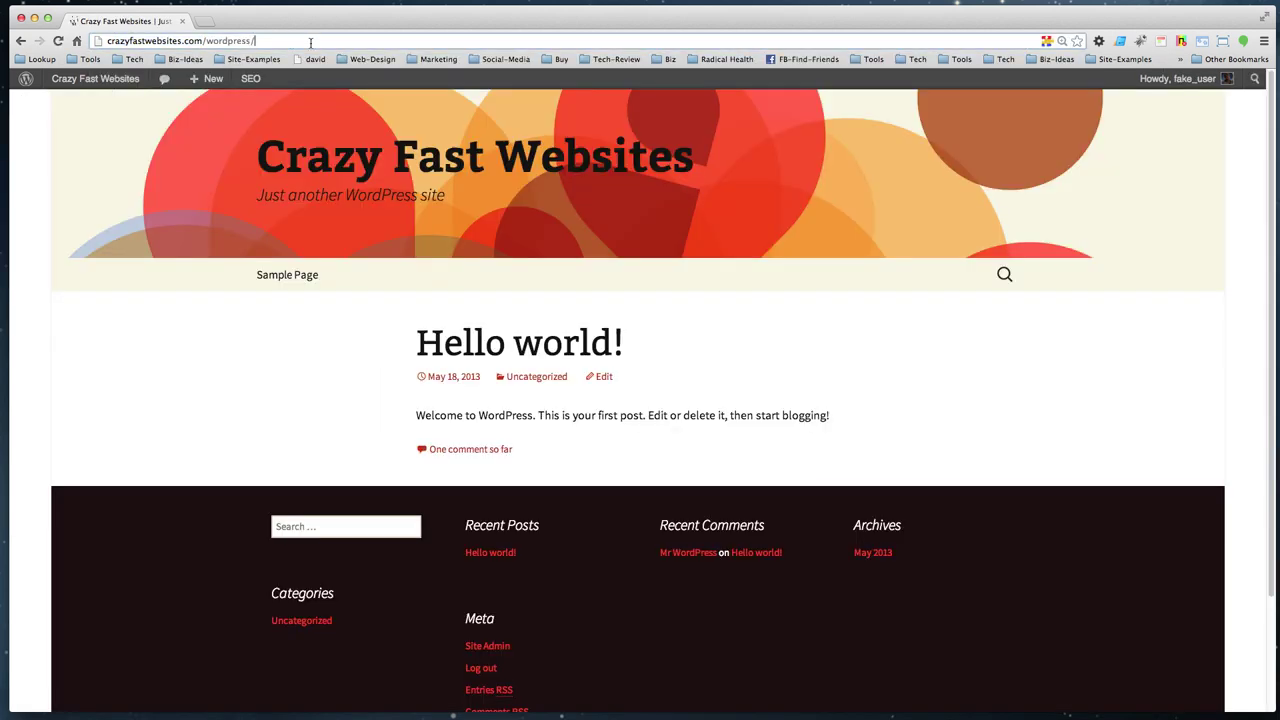
text(test)
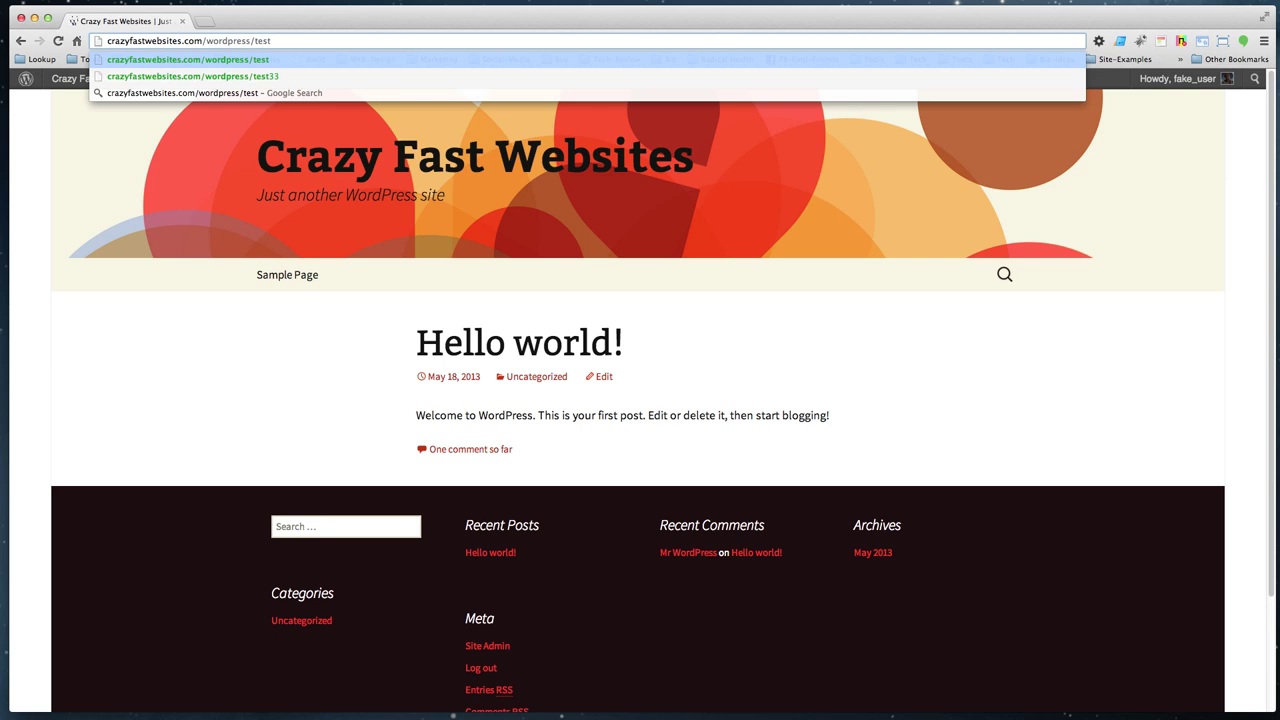
text(33)
key(super+a)
key(super+c)
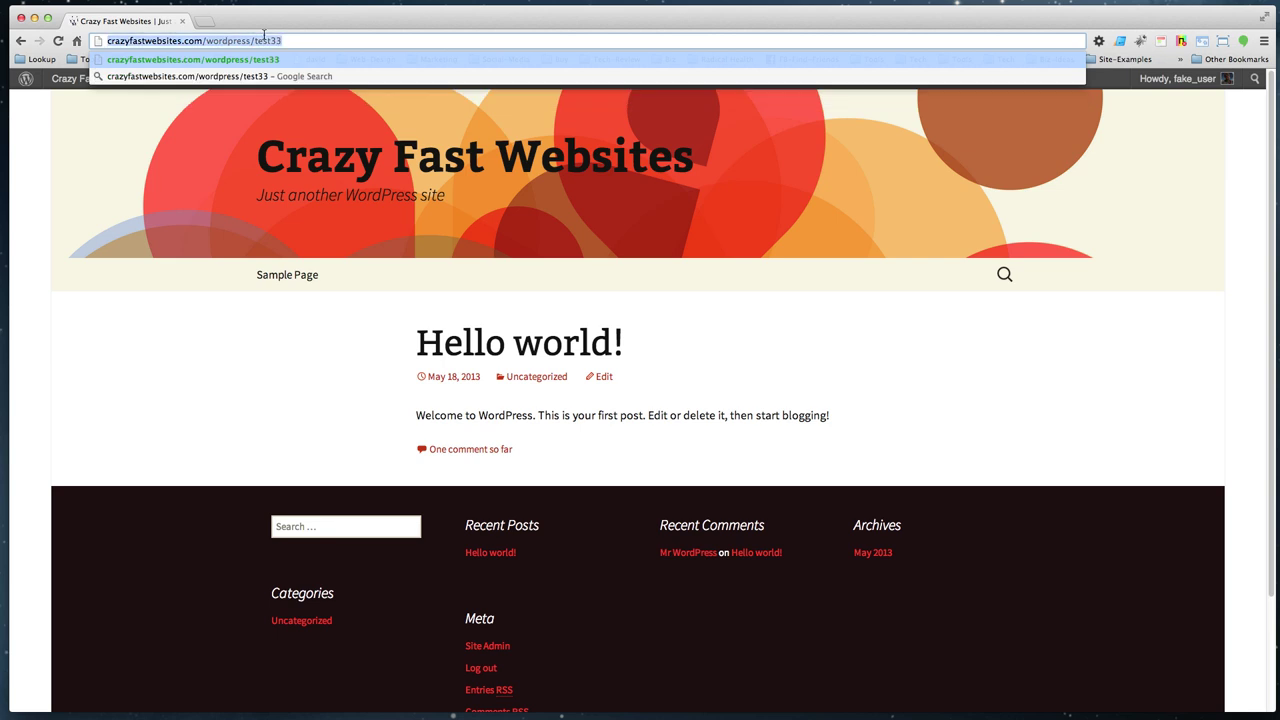
click(321, 35)
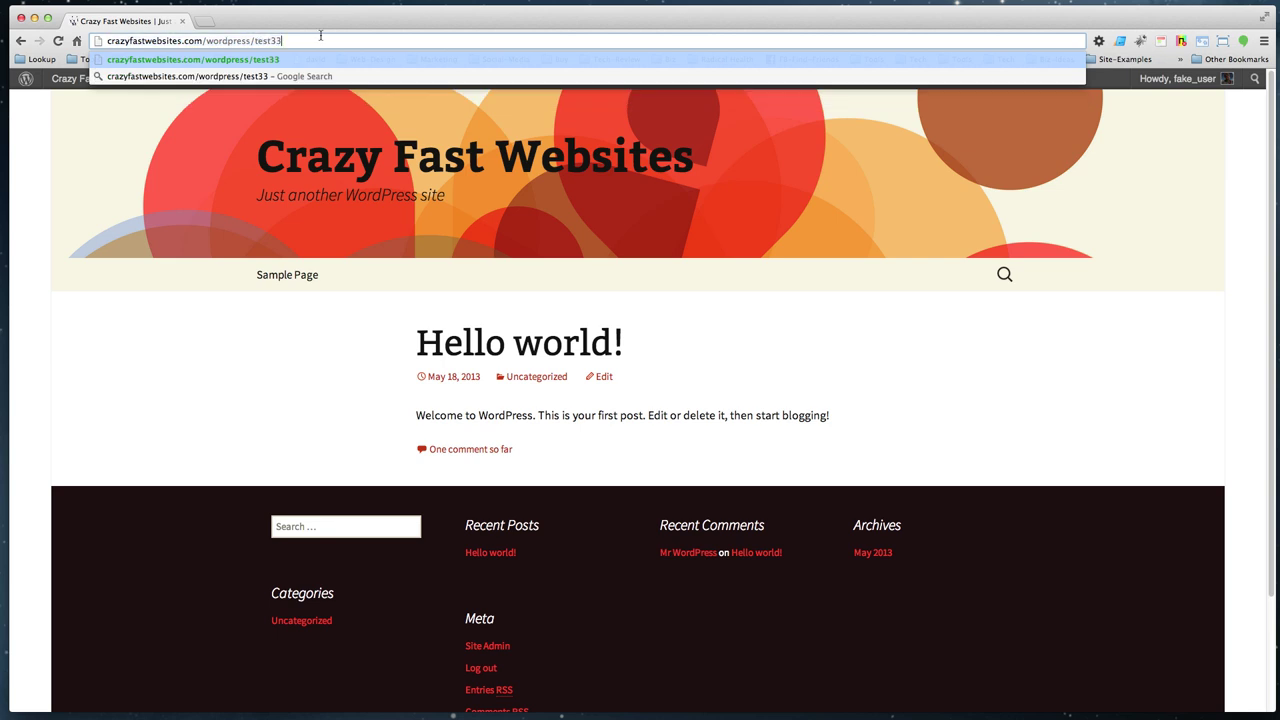
key(Return)
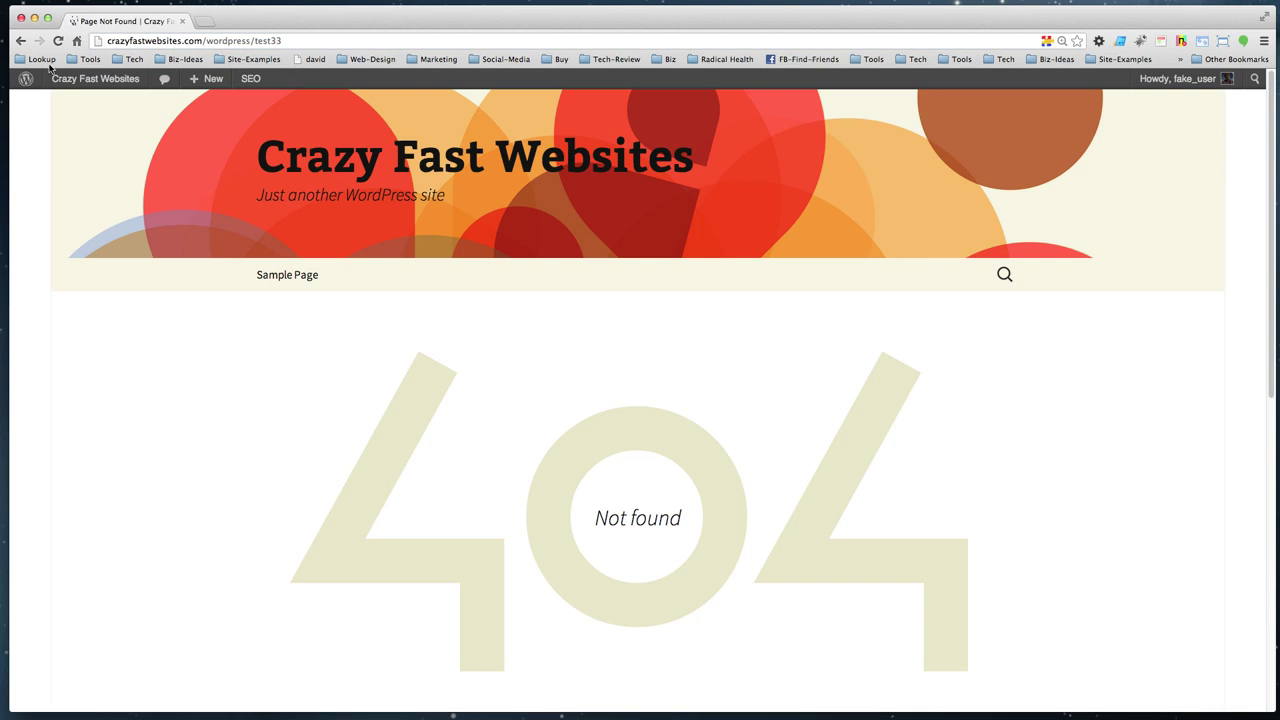
click(20, 40)
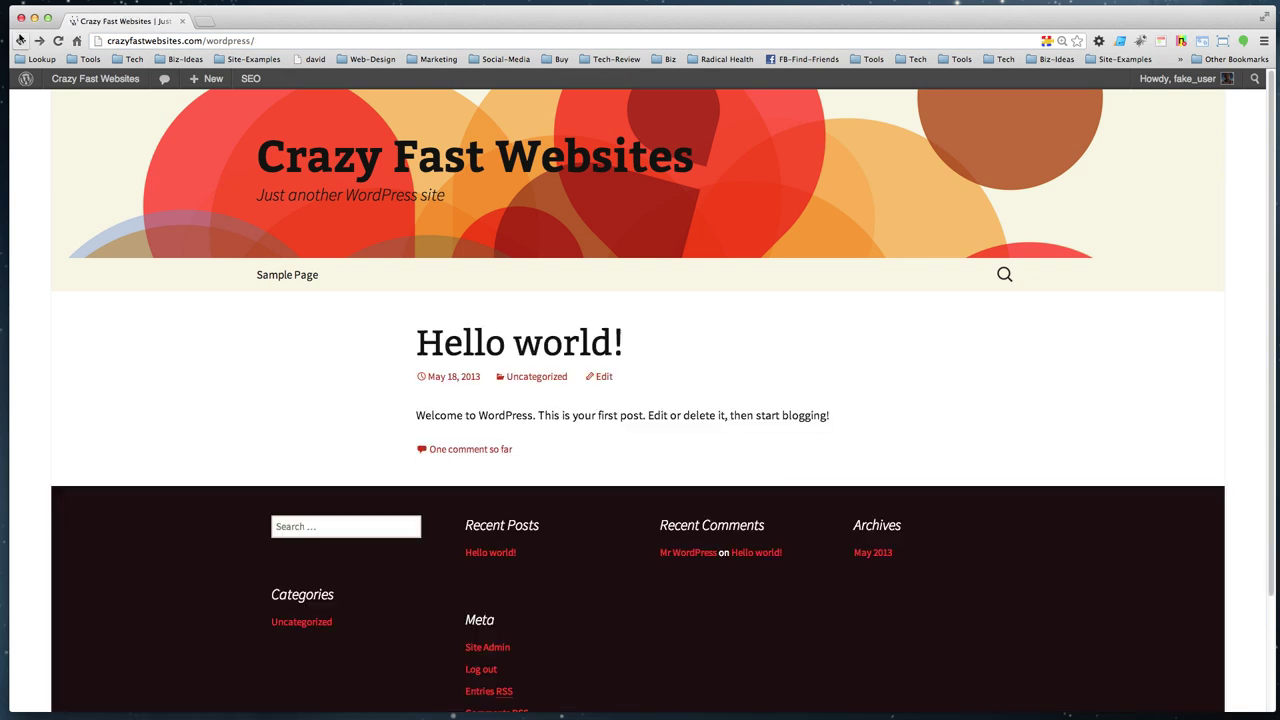
click(20, 40)
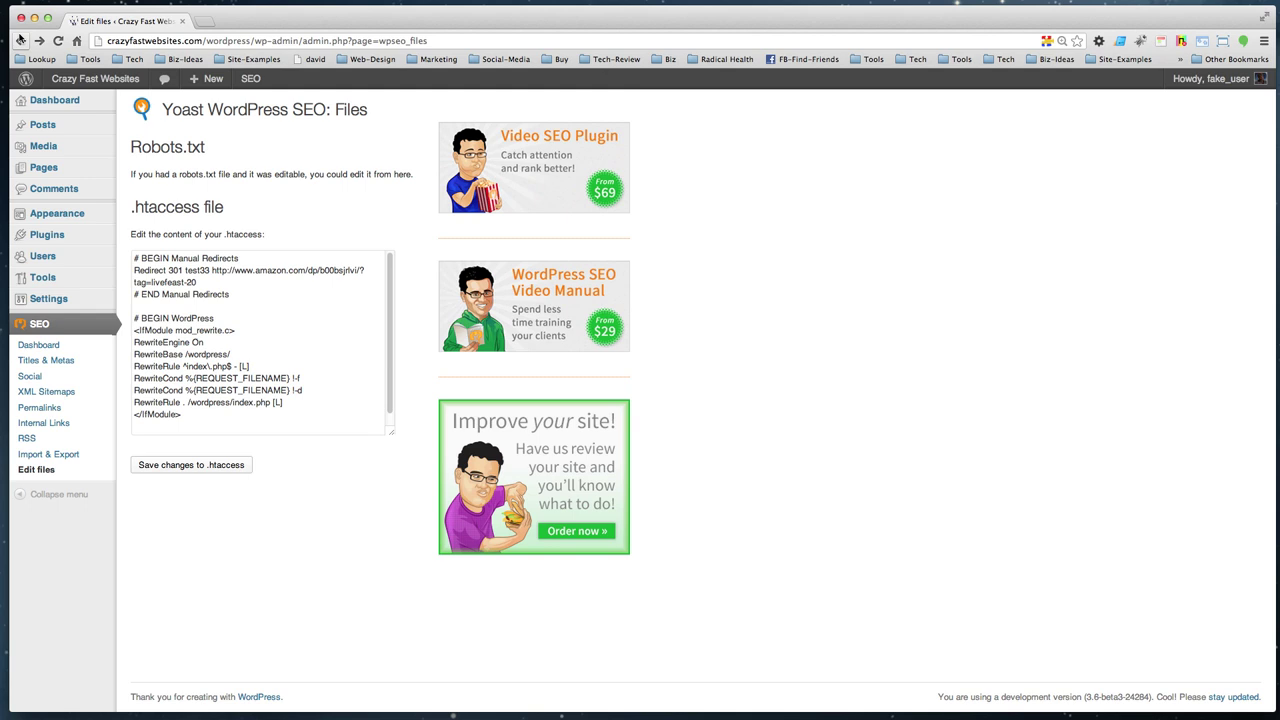
Insert /wordpress/ before test33 in the redirect line and save the .htaccess.
click(186, 270)
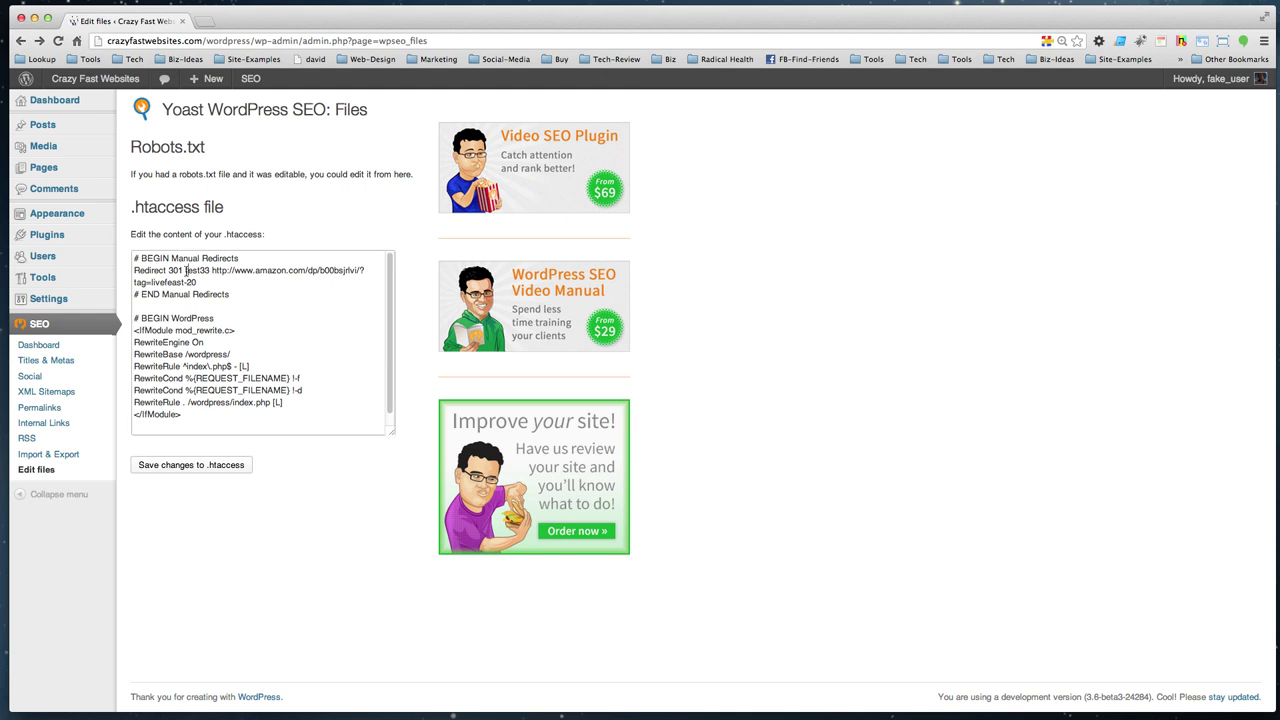
text(/wordpress)
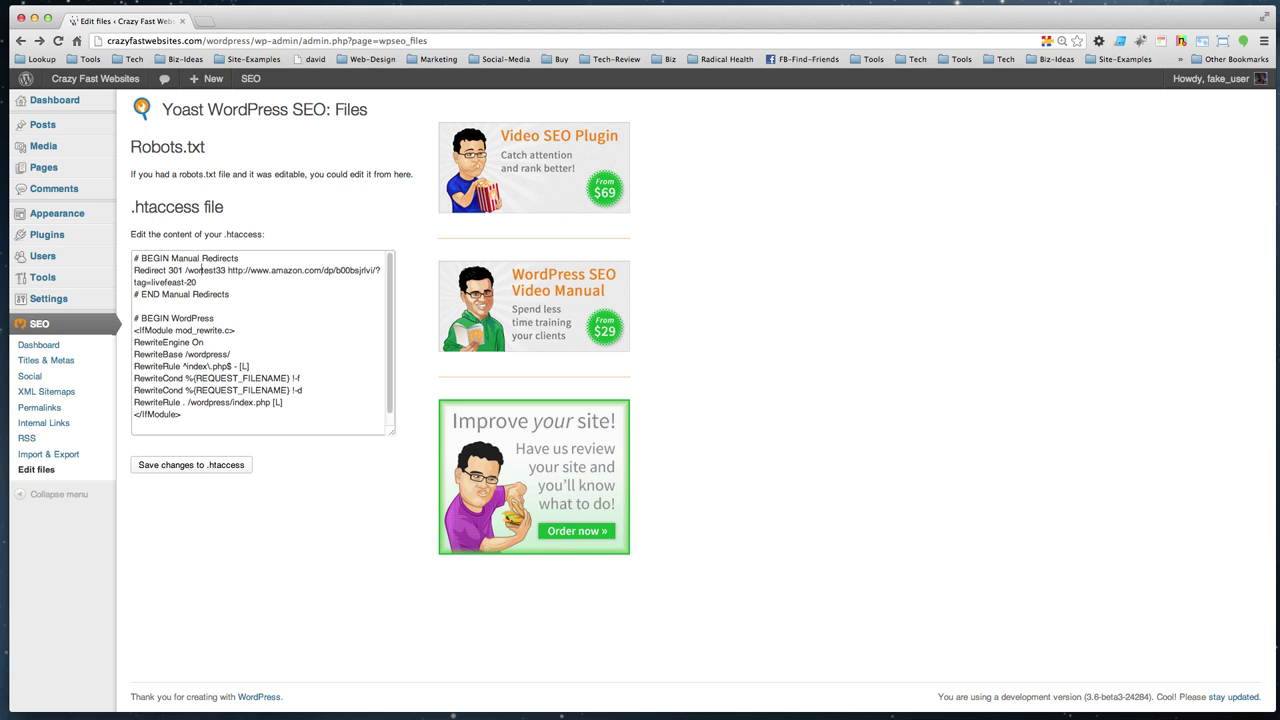
text(/)
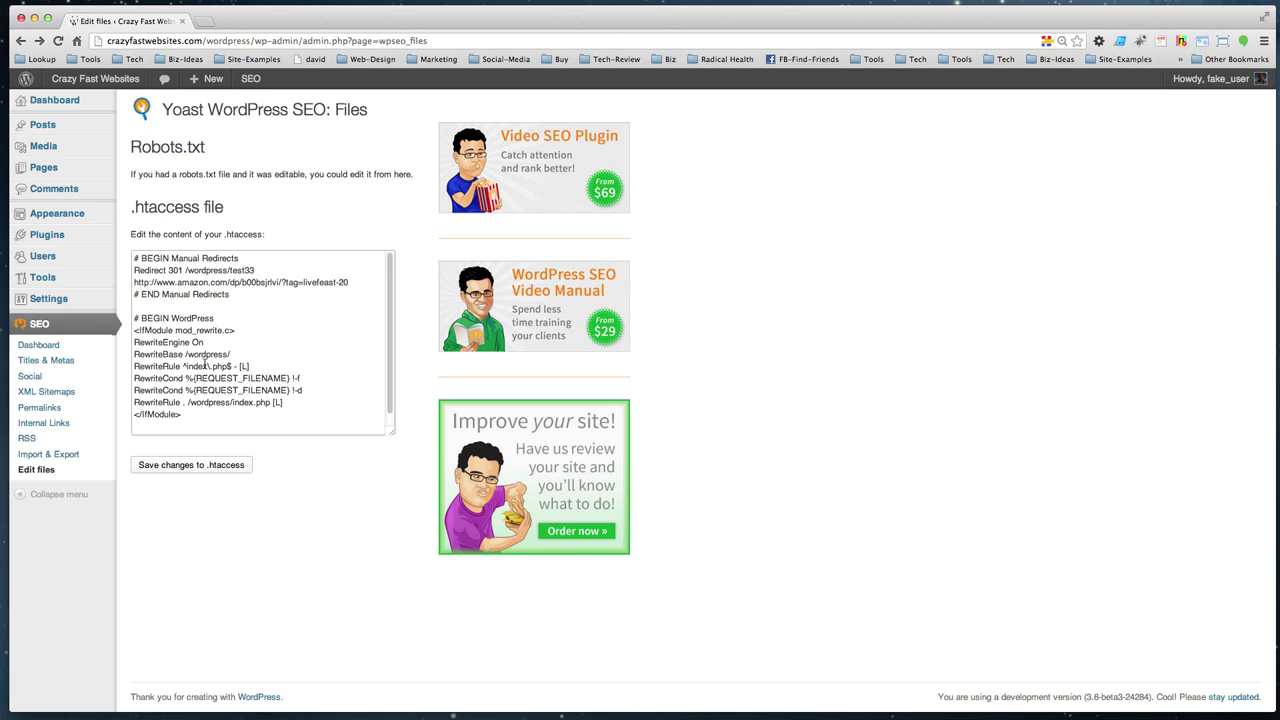
click(181, 467)
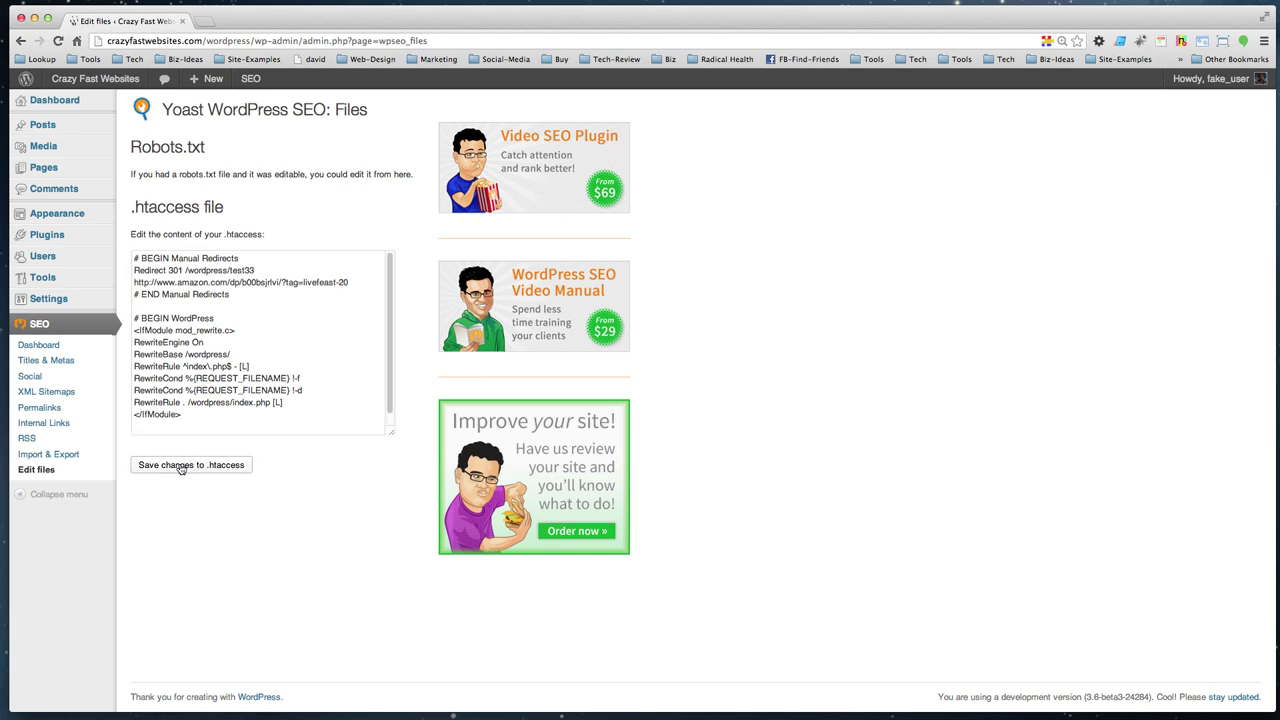
Load the wordpress/test33 link and confirm it lands on the Amazon Kindle book page.
click(156, 42)
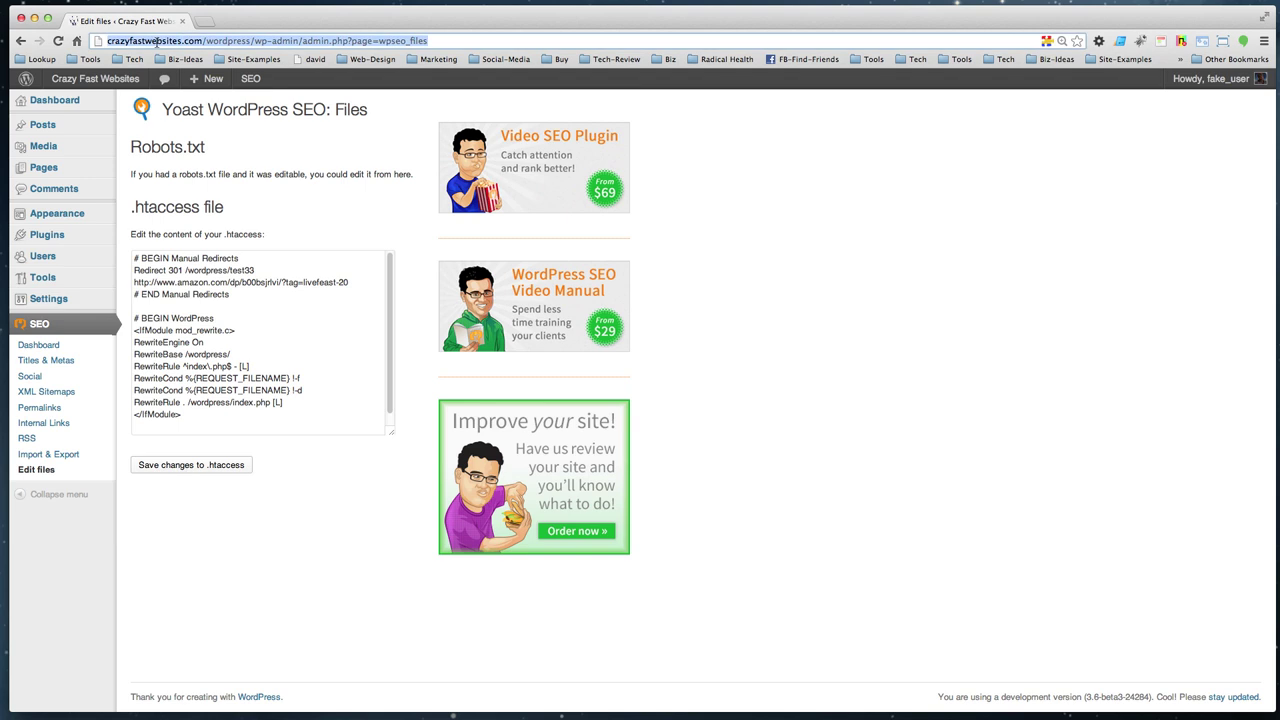
key(super+v)
key(Return)
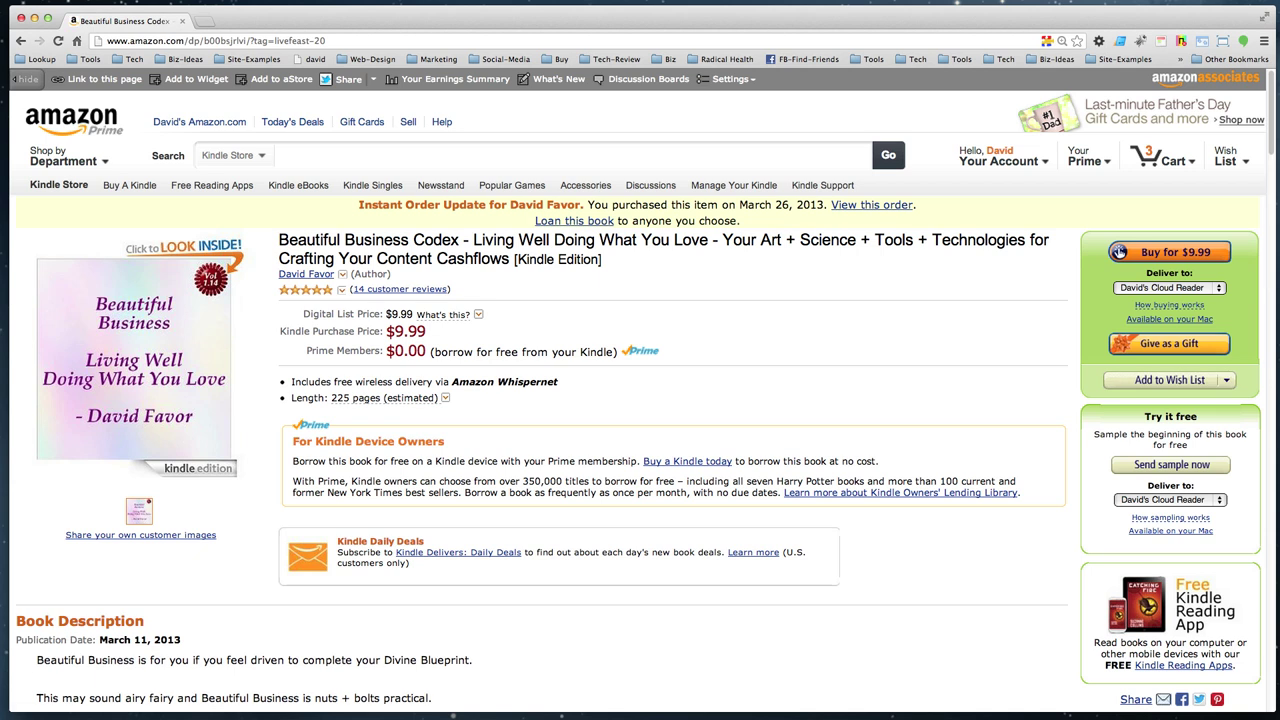
Return to Yoast's Edit files page and enlarge the .htaccess box so the redirect fits on one line.
click(19, 42)
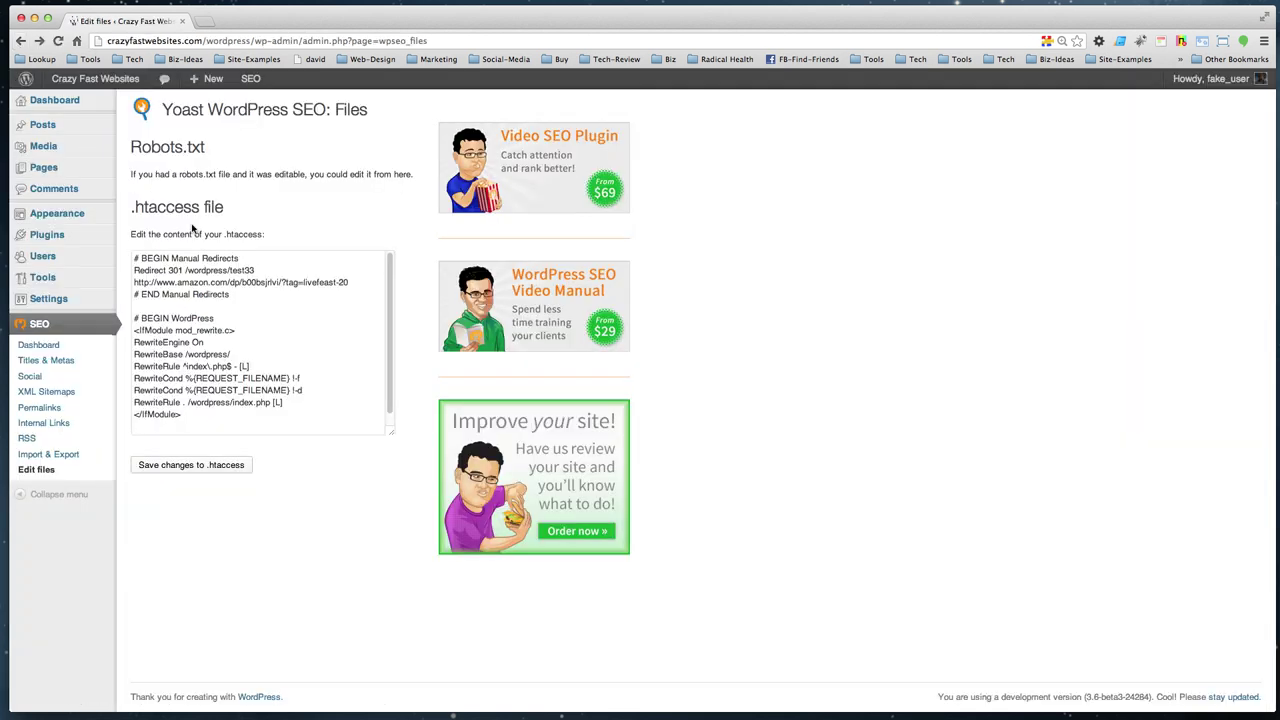
drag(390, 436, 545, 453)
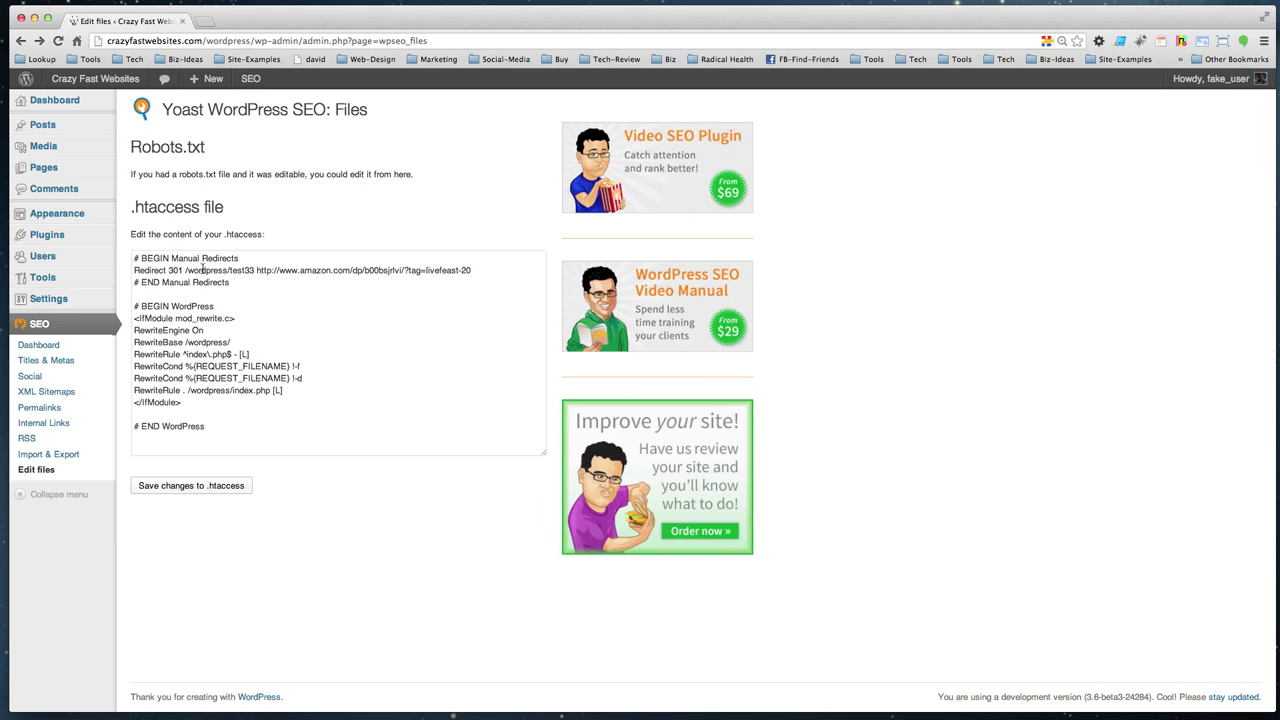